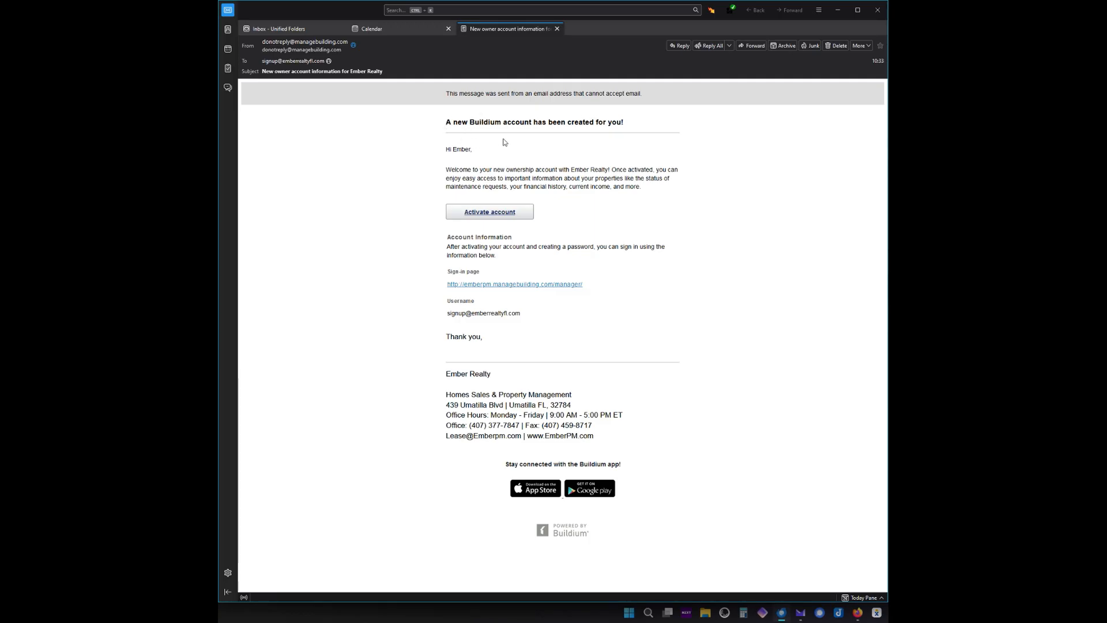
Activate the owner account from the email and sign in with the browser's saved login.
{"action": "left_click", "coordinate": [491, 212]}
{"action": "left_click", "coordinate": [468, 144]}
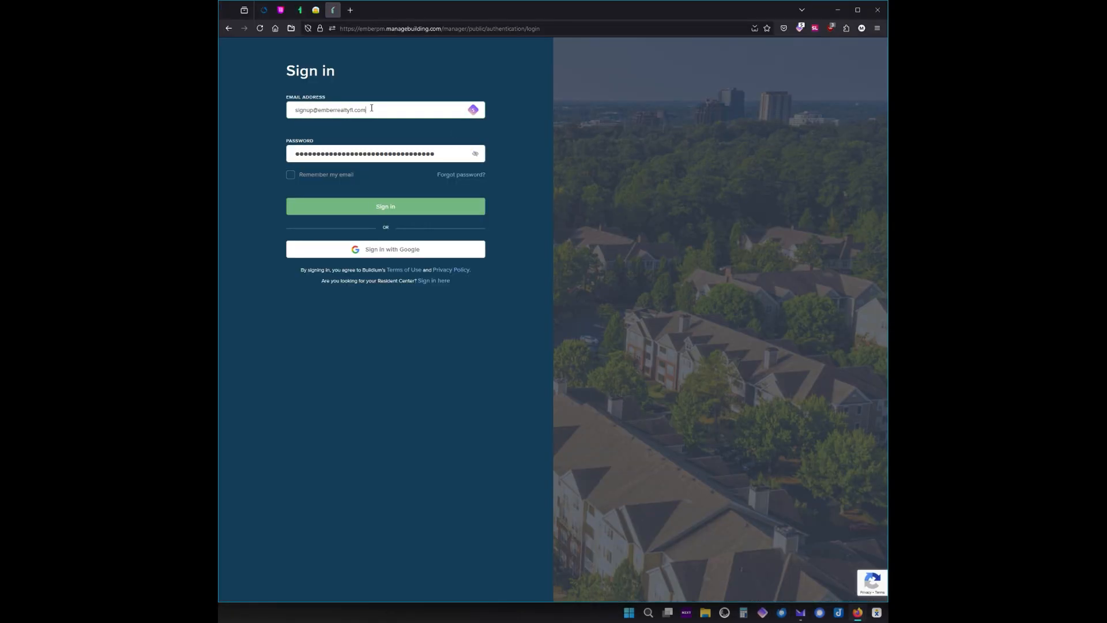
{"action": "triple_click", "coordinate": [371, 109]}
{"action": "left_click", "coordinate": [375, 108]}
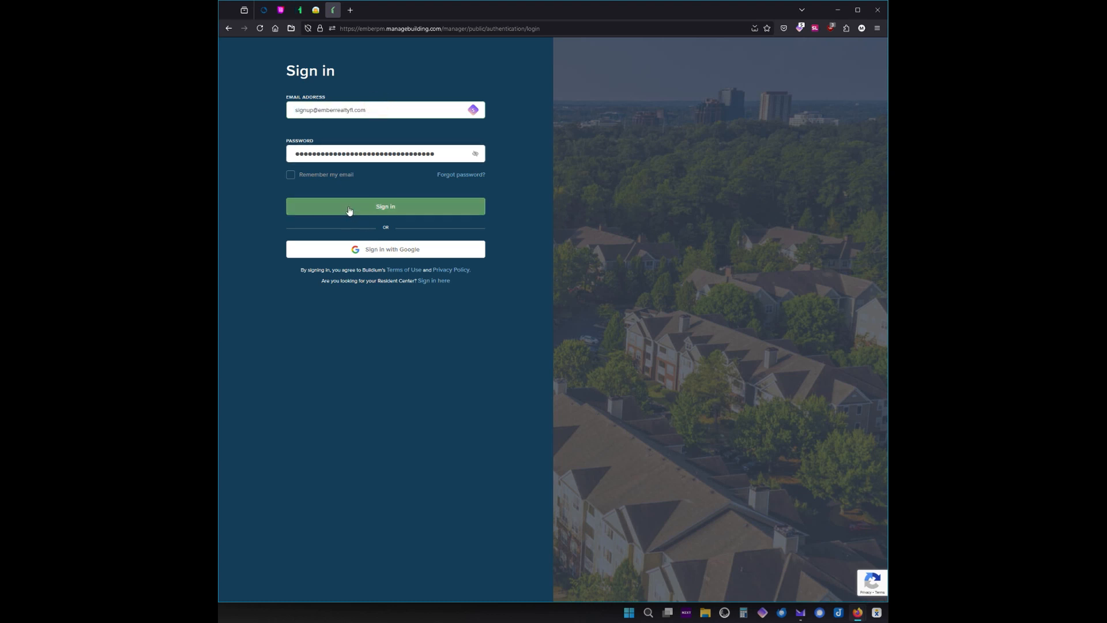
{"action": "left_click", "coordinate": [374, 208]}
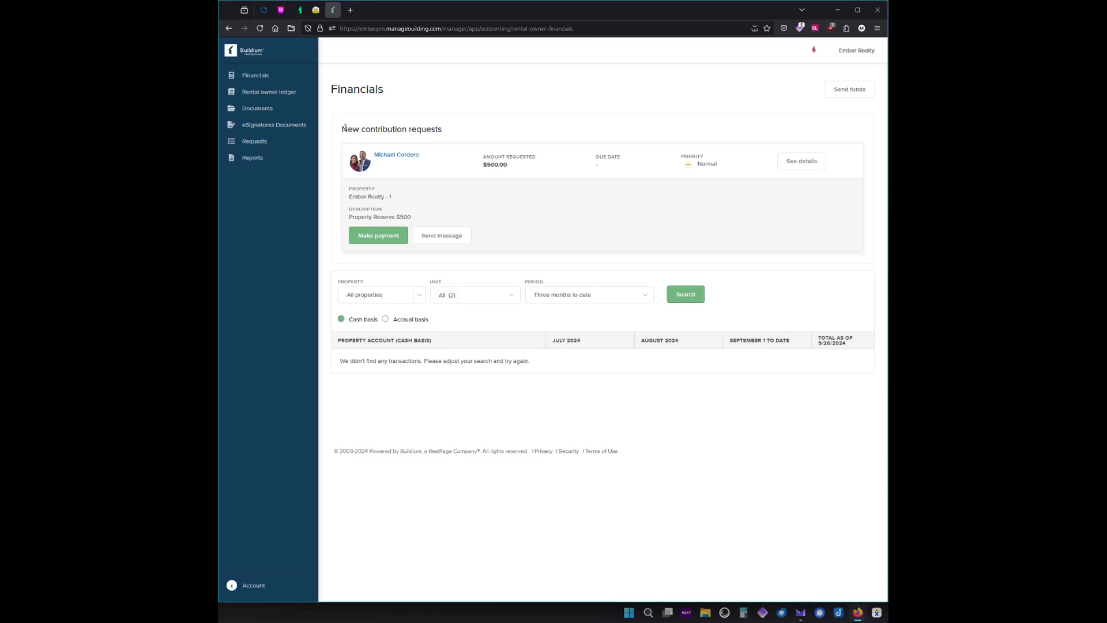
{"action": "left_click_drag", "start_coordinate": [344, 127], "coordinate": [441, 129]}
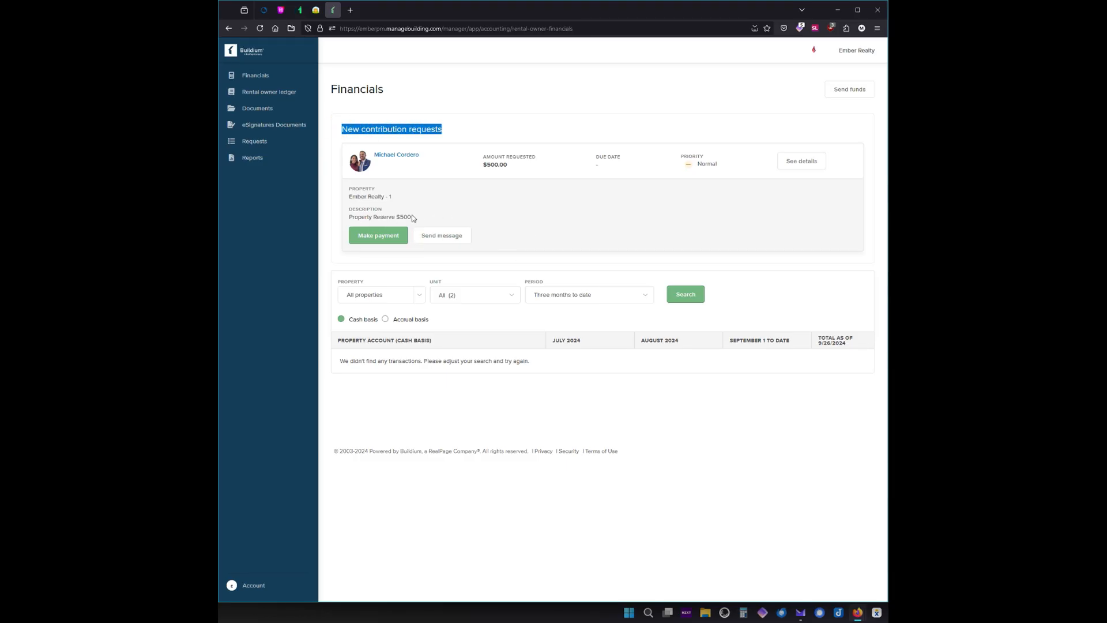
{"action": "double_click", "coordinate": [510, 165]}
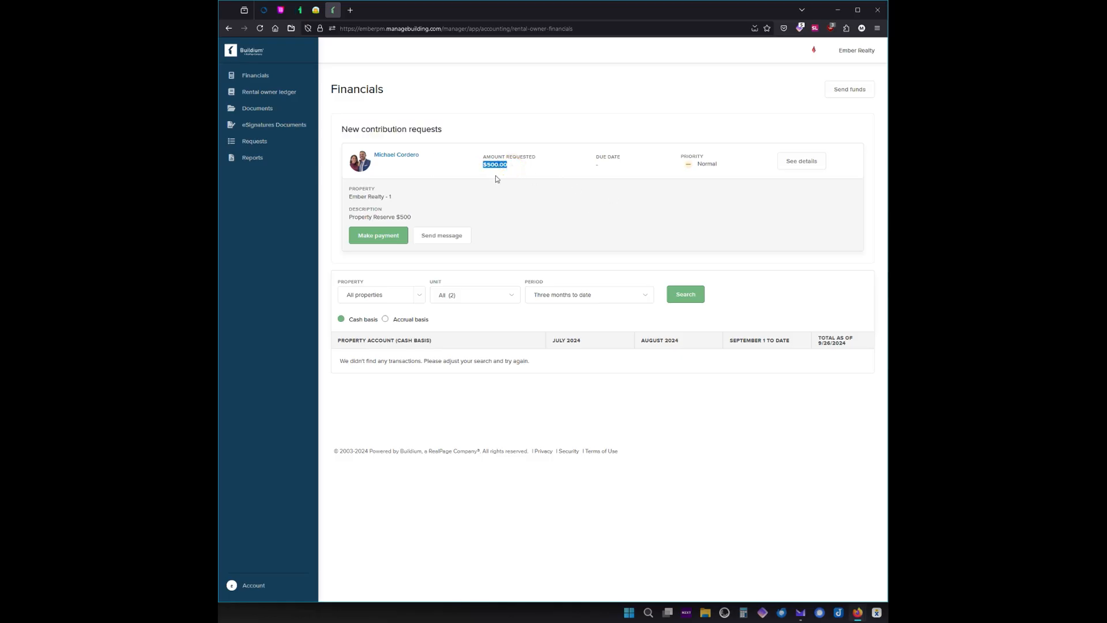
{"action": "left_click", "coordinate": [793, 168]}
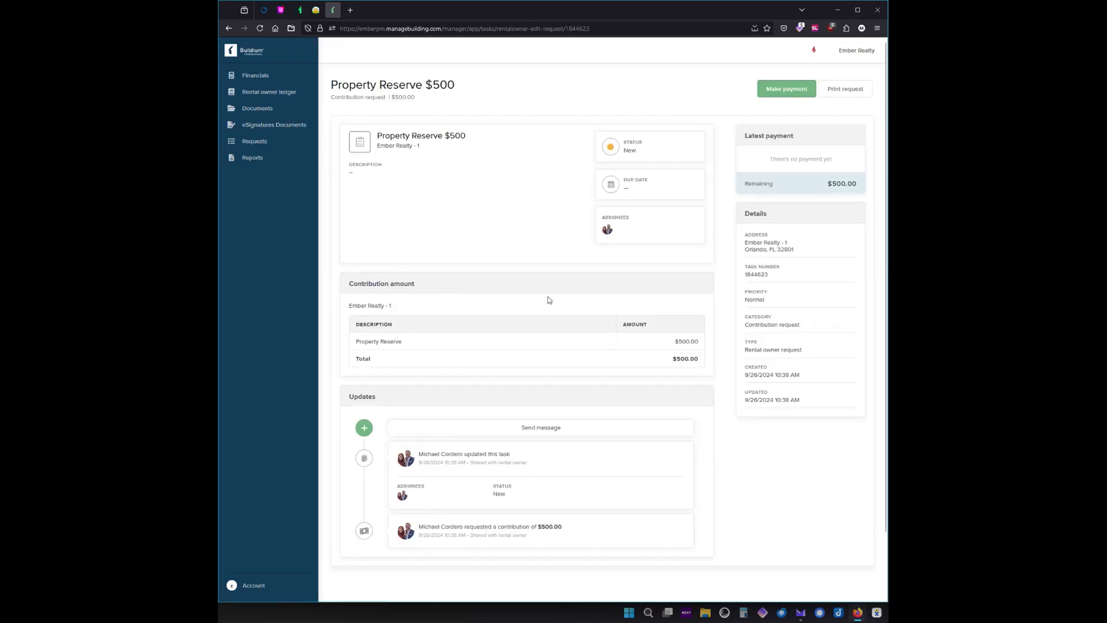
{"action": "scroll", "coordinate": [635, 288], "scroll_direction": "down", "scroll_amount": 2}
{"action": "scroll", "coordinate": [594, 324], "scroll_direction": "up", "scroll_amount": 2}
{"action": "left_click", "coordinate": [229, 28]}
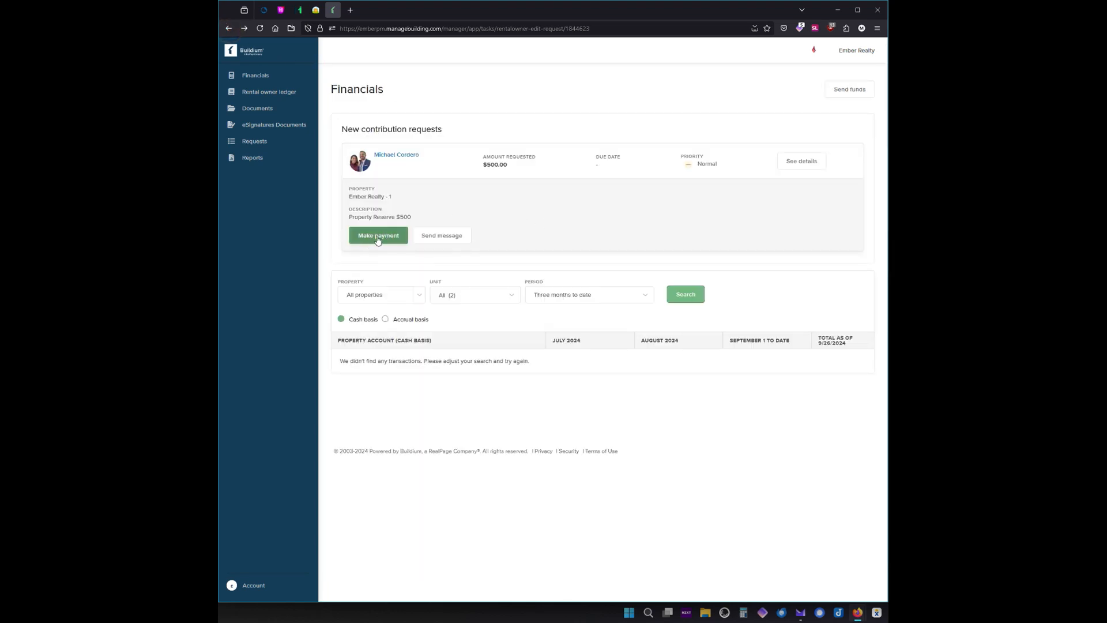
Post 'Hey, when is this due by?' on the Property Reserve request, then go back to Financials.
{"action": "left_click", "coordinate": [446, 239]}
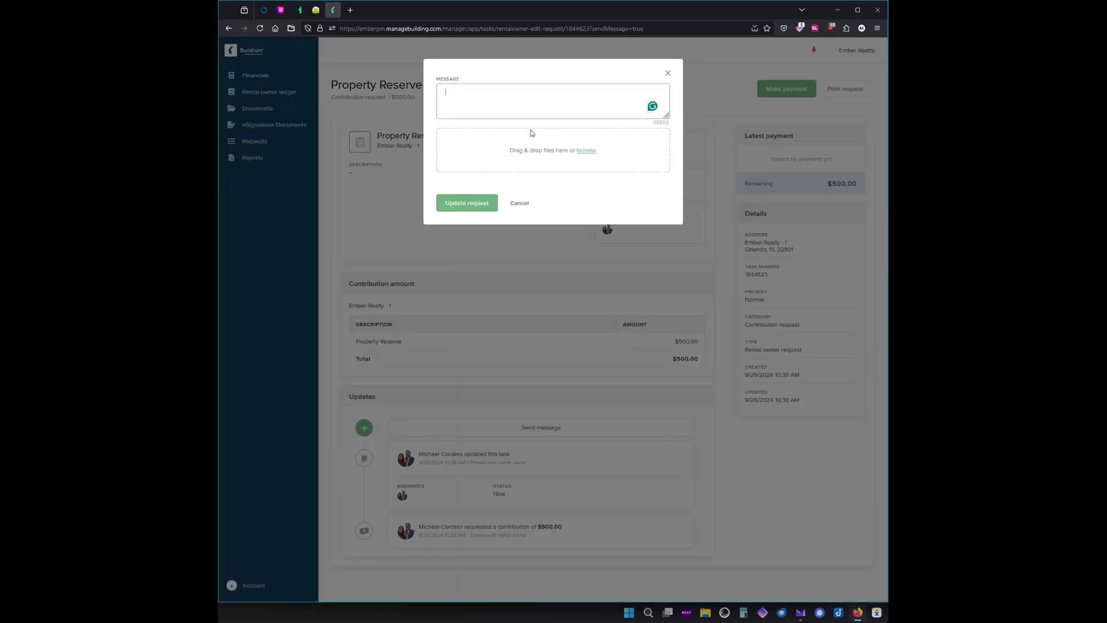
{"action": "type", "text": "Hey , when is this due by?"}
{"action": "left_click", "coordinate": [493, 199]}
{"action": "scroll", "coordinate": [513, 388], "scroll_direction": "down", "scroll_amount": 1}
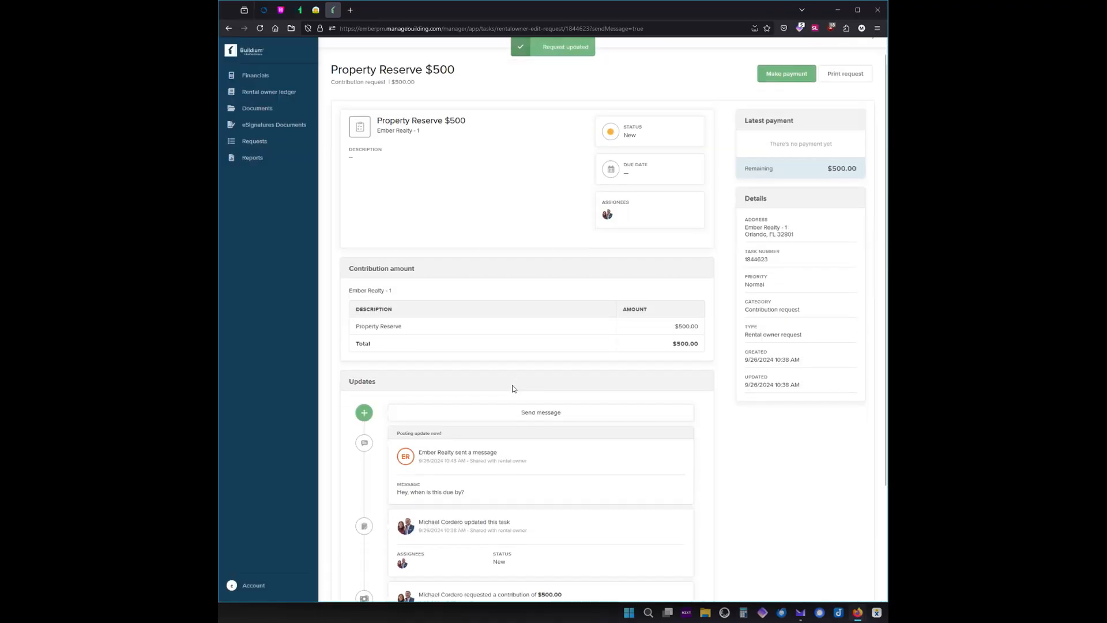
{"action": "scroll", "coordinate": [533, 392], "scroll_direction": "up", "scroll_amount": 1}
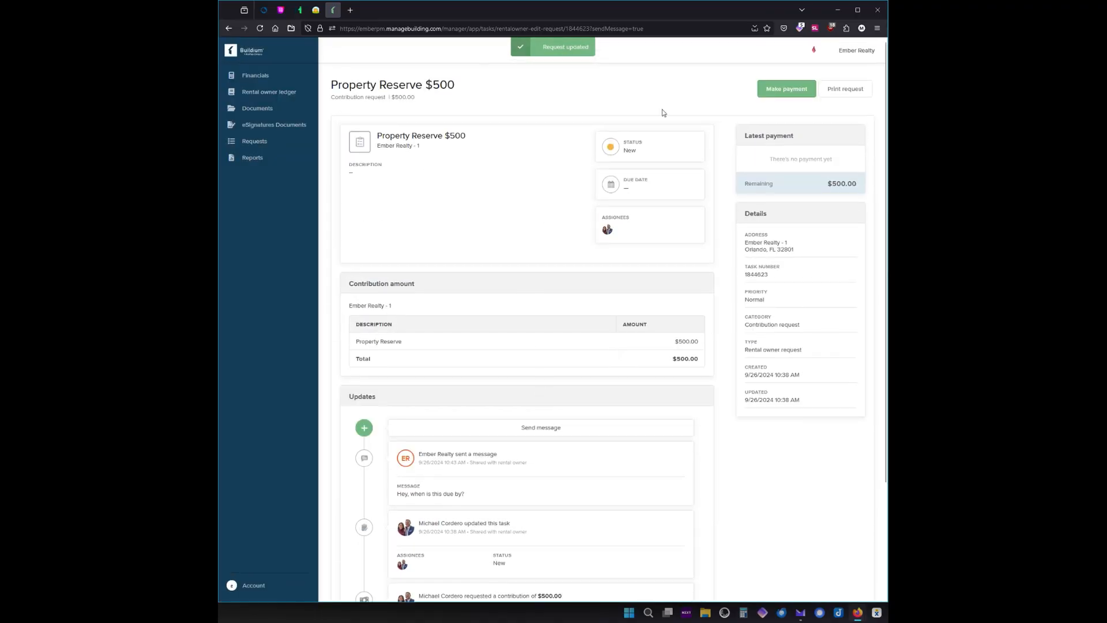
{"action": "left_click", "coordinate": [259, 75]}
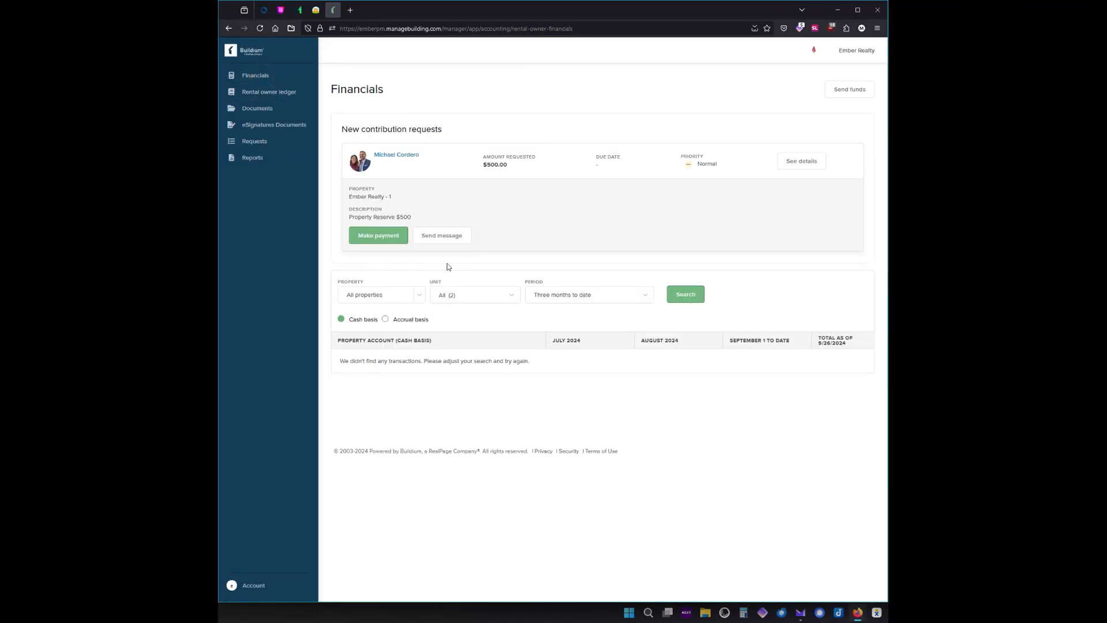
{"action": "left_click", "coordinate": [367, 236]}
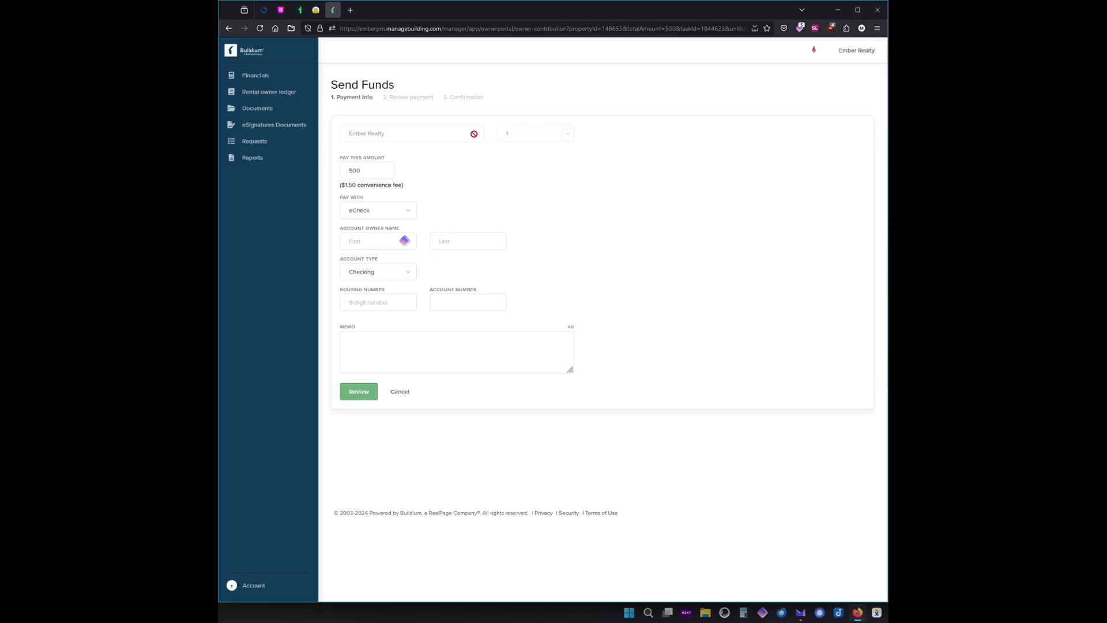
{"action": "left_click", "coordinate": [366, 169]}
{"action": "left_click_drag", "start_coordinate": [339, 184], "coordinate": [406, 188]}
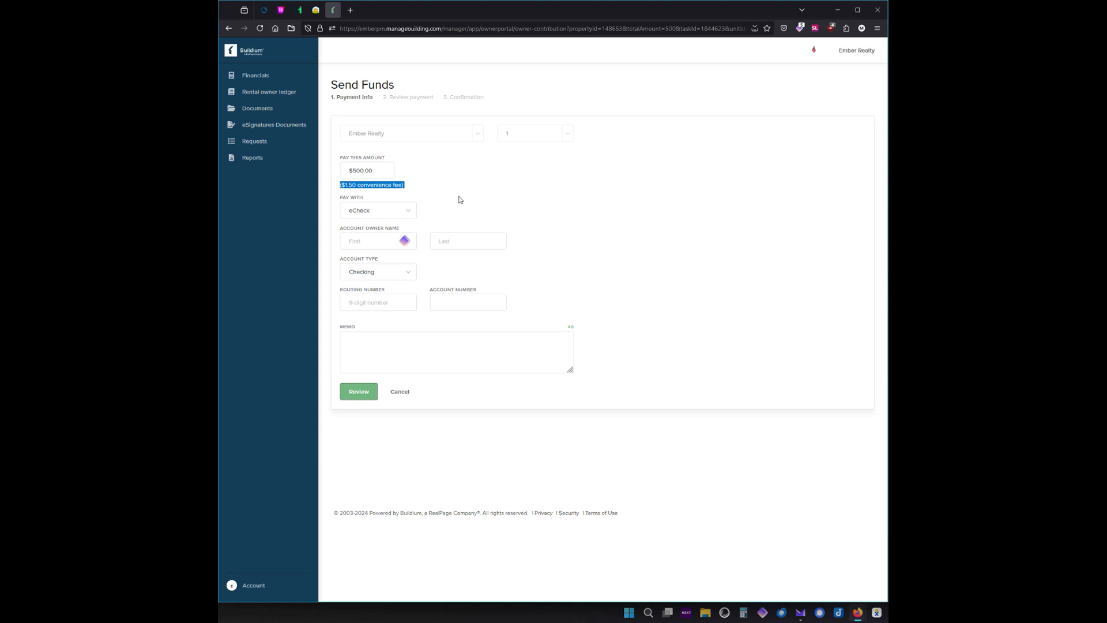
{"action": "left_click", "coordinate": [407, 211]}
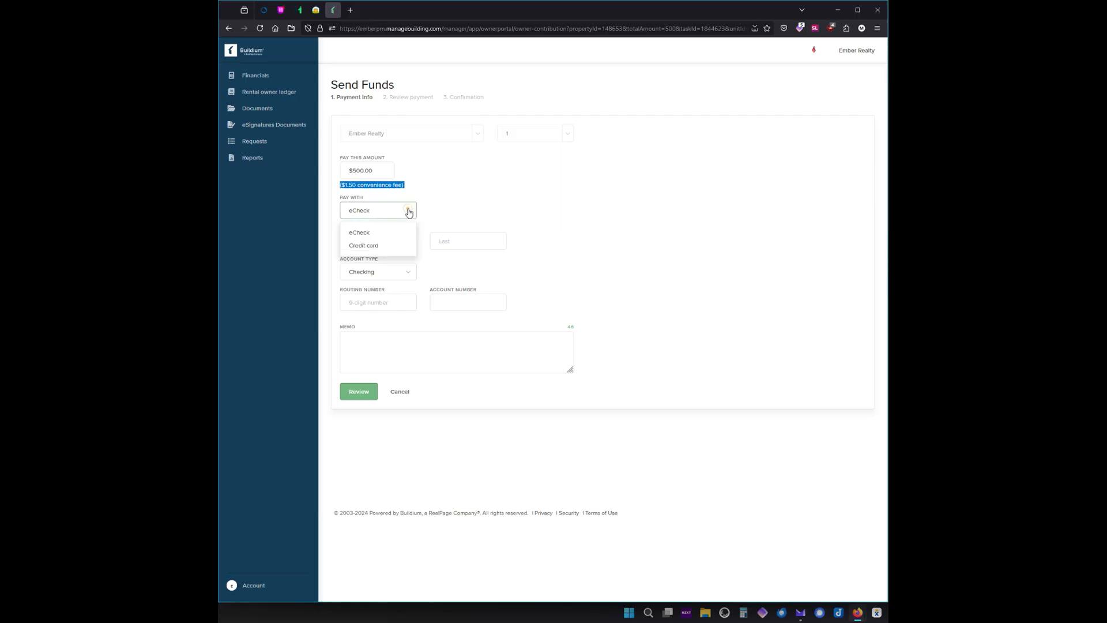
{"action": "left_click", "coordinate": [392, 245]}
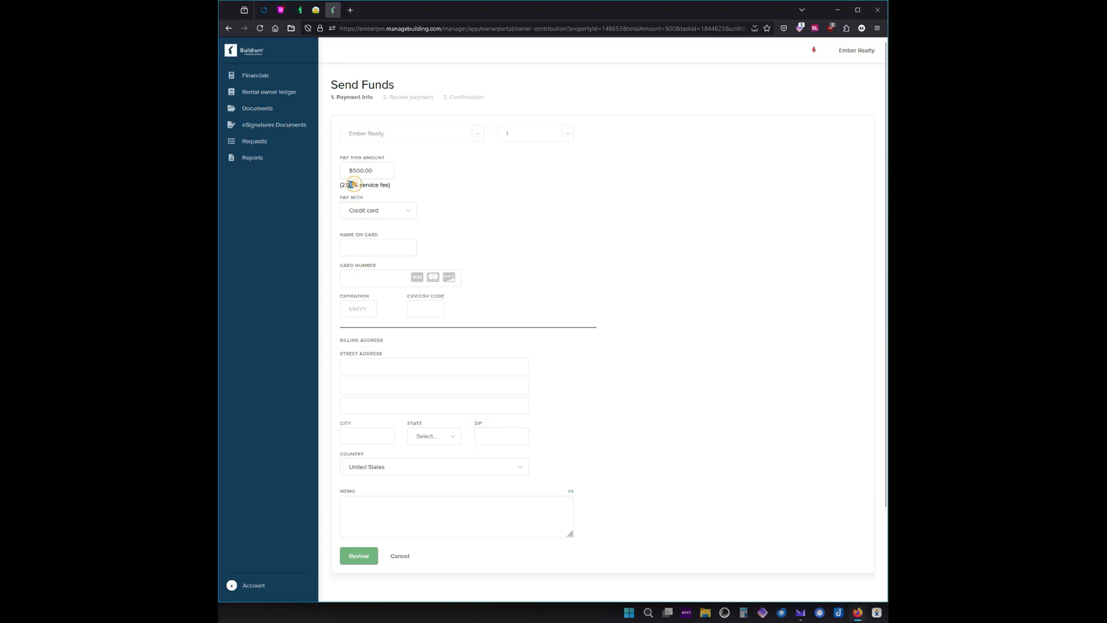
{"action": "left_click_drag", "start_coordinate": [354, 185], "coordinate": [340, 184]}
{"action": "left_click", "coordinate": [407, 190]}
{"action": "left_click", "coordinate": [399, 210]}
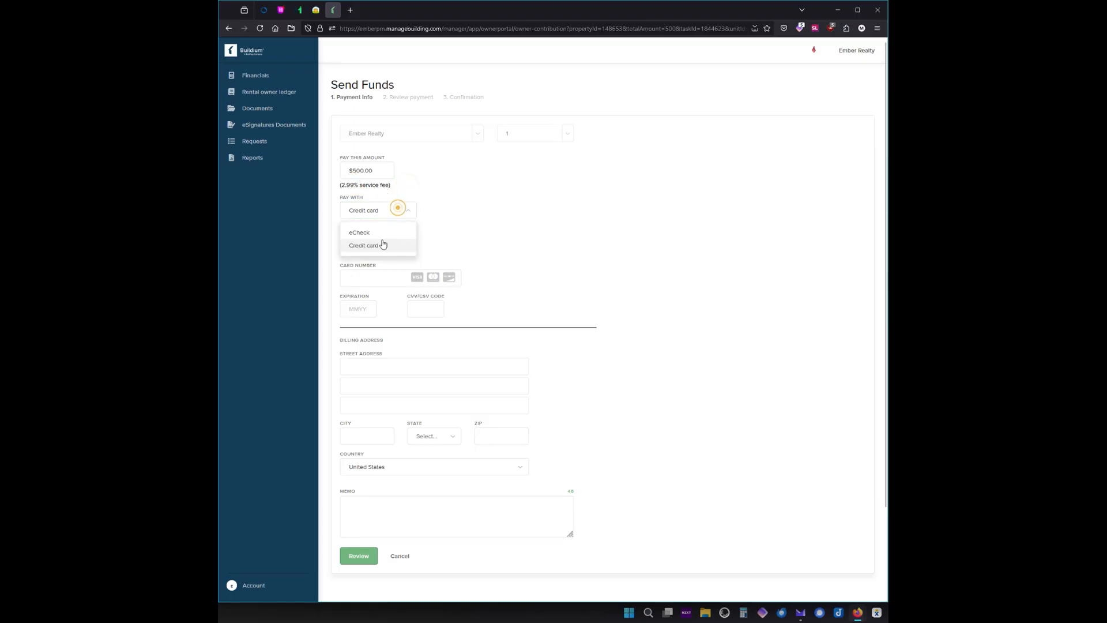
{"action": "left_click", "coordinate": [379, 234]}
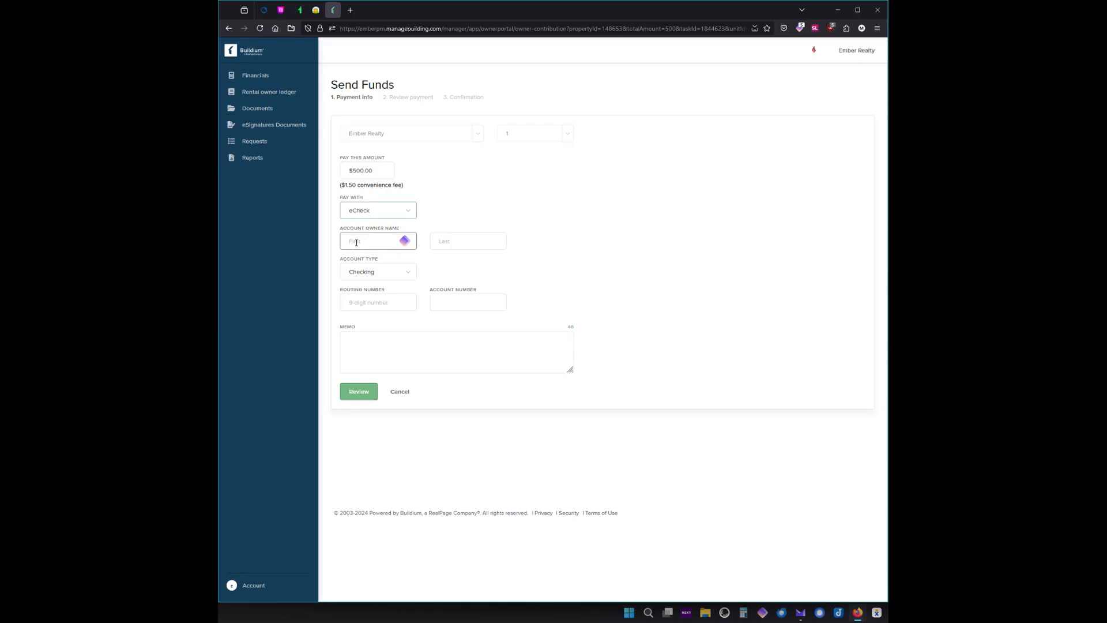
{"action": "left_click", "coordinate": [357, 243]}
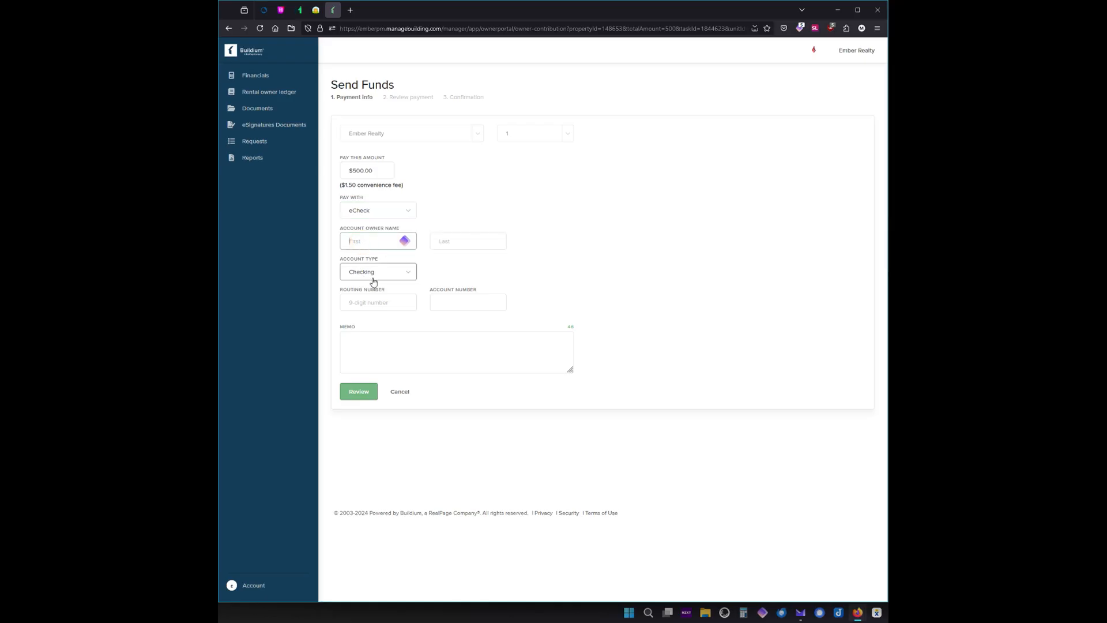
{"action": "left_click", "coordinate": [376, 302]}
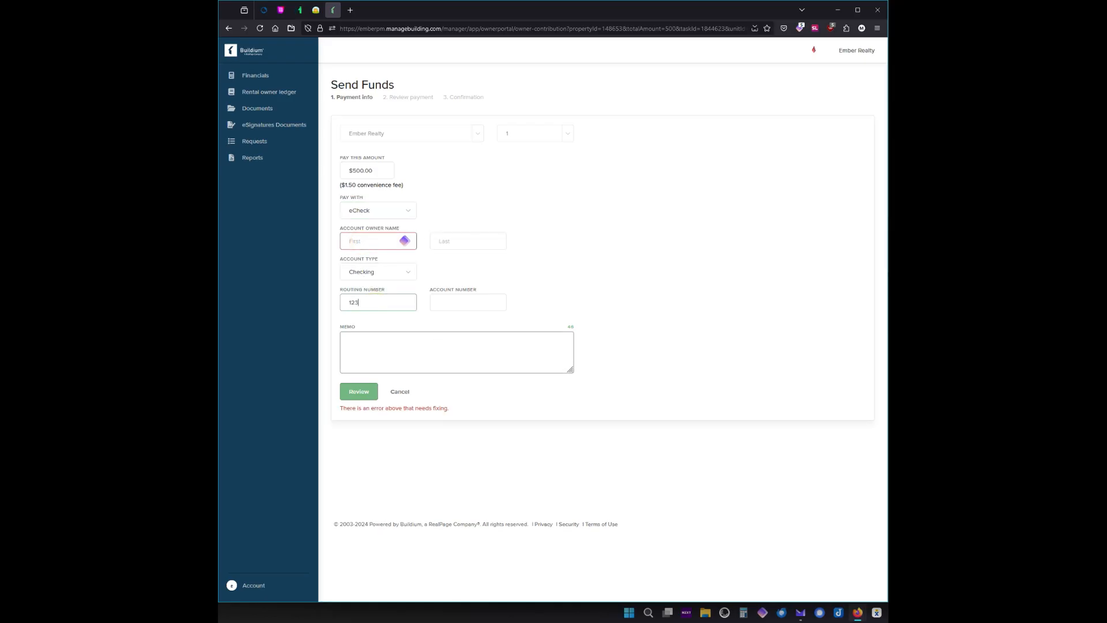
{"action": "left_click", "coordinate": [456, 302]}
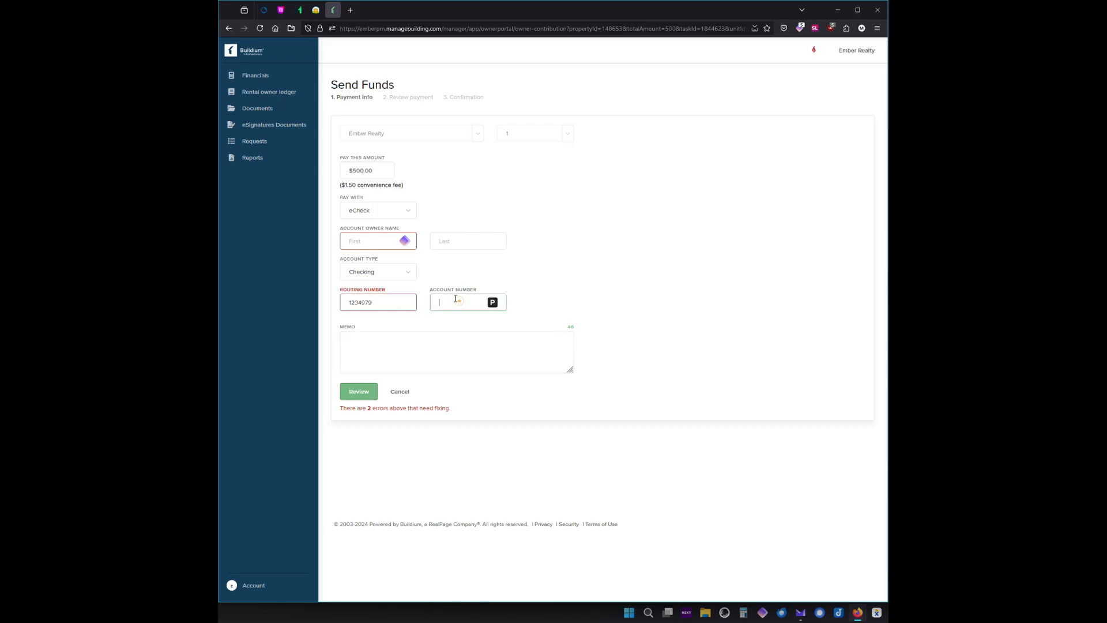
{"action": "left_click", "coordinate": [355, 337]}
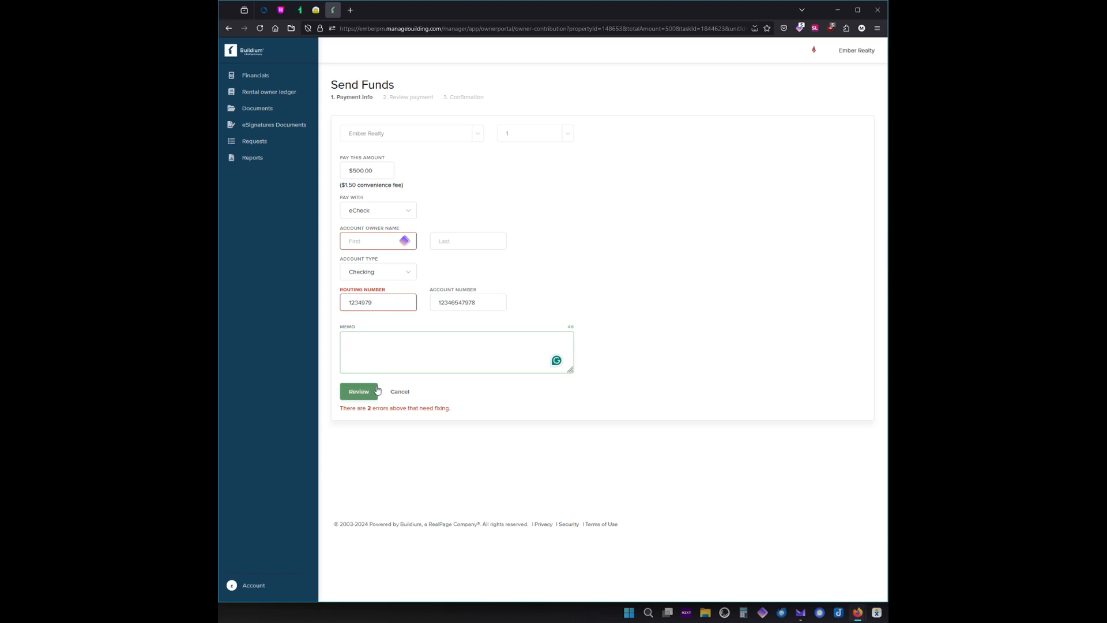
{"action": "left_click", "coordinate": [359, 391]}
{"action": "left_click", "coordinate": [359, 391]}
{"action": "left_click", "coordinate": [383, 302]}
{"action": "key", "text": "BackSpace"}
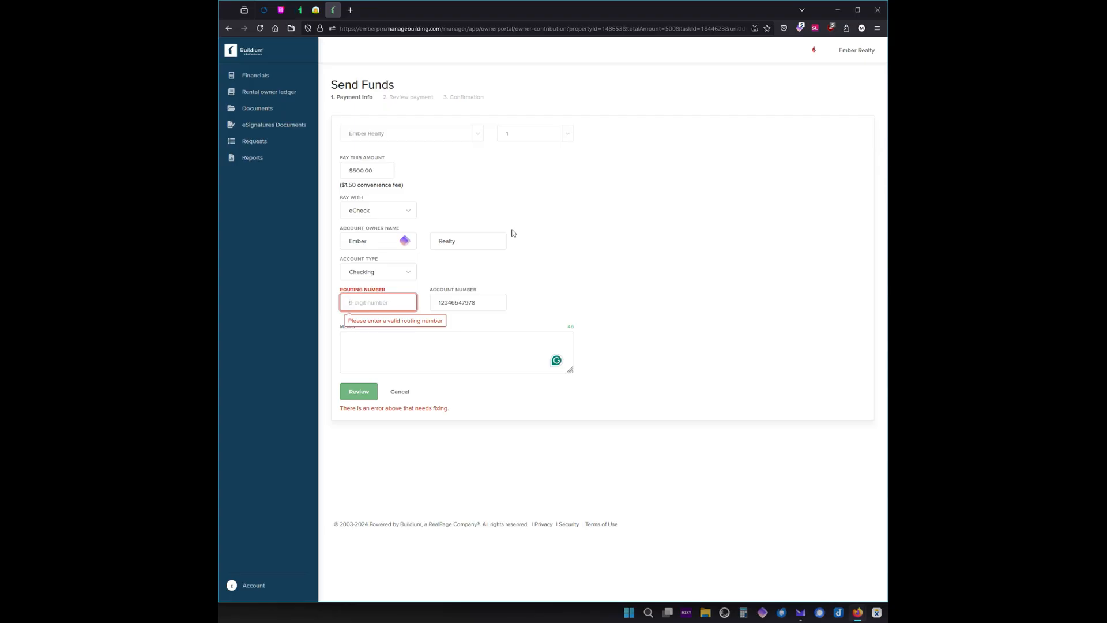
{"action": "left_click", "coordinate": [267, 80]}
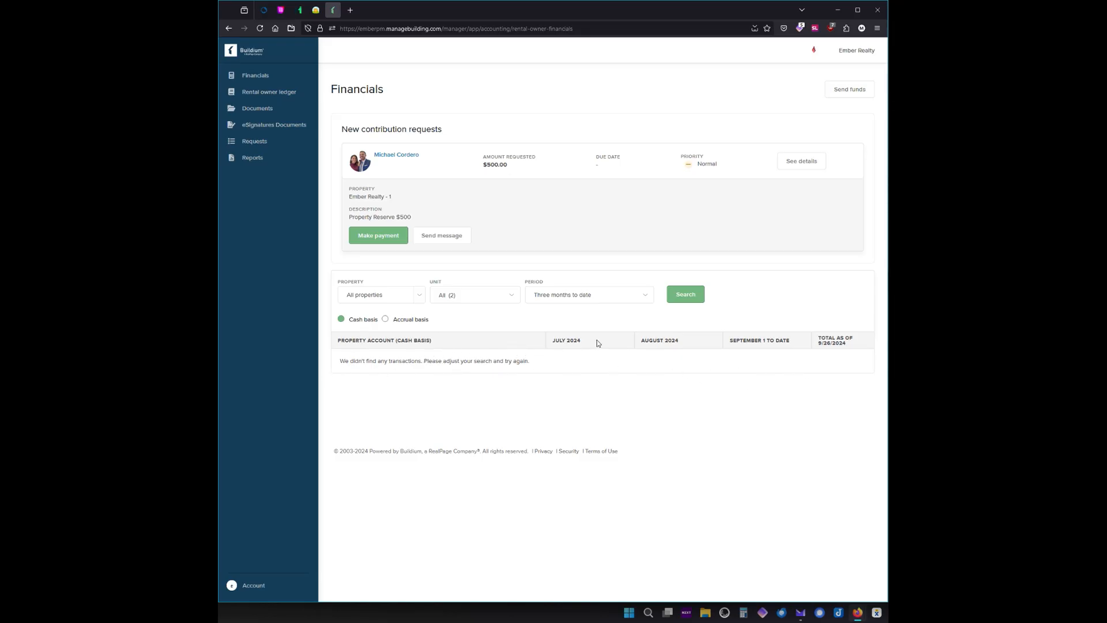
Try several reporting periods, then settle on Last month and rerun the financials search.
{"action": "left_click", "coordinate": [591, 296]}
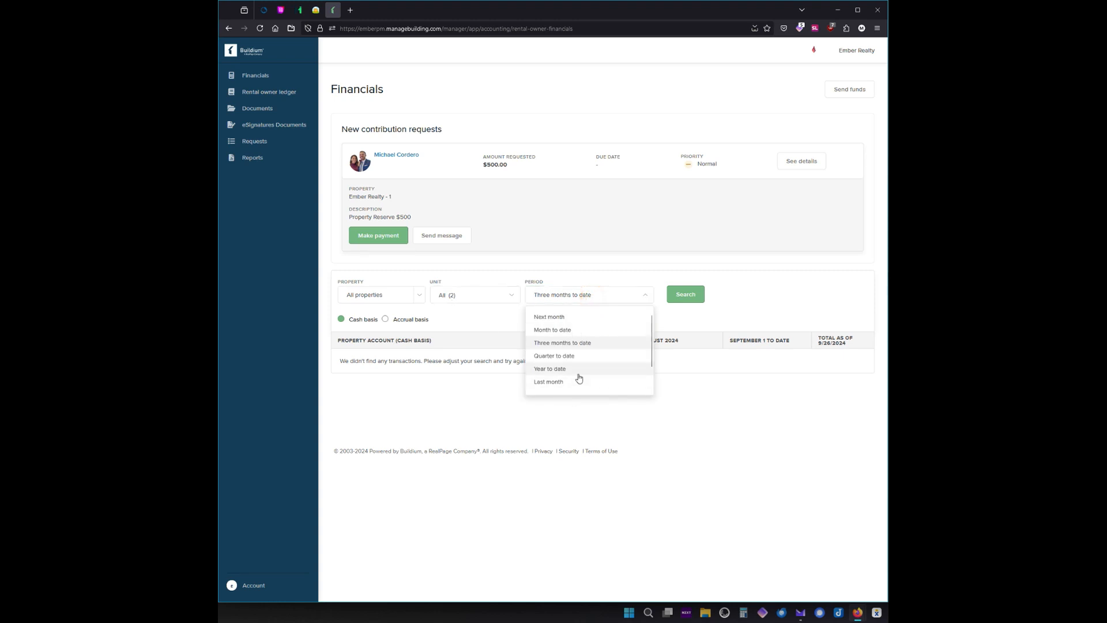
{"action": "left_click", "coordinate": [564, 318]}
{"action": "left_click", "coordinate": [565, 297]}
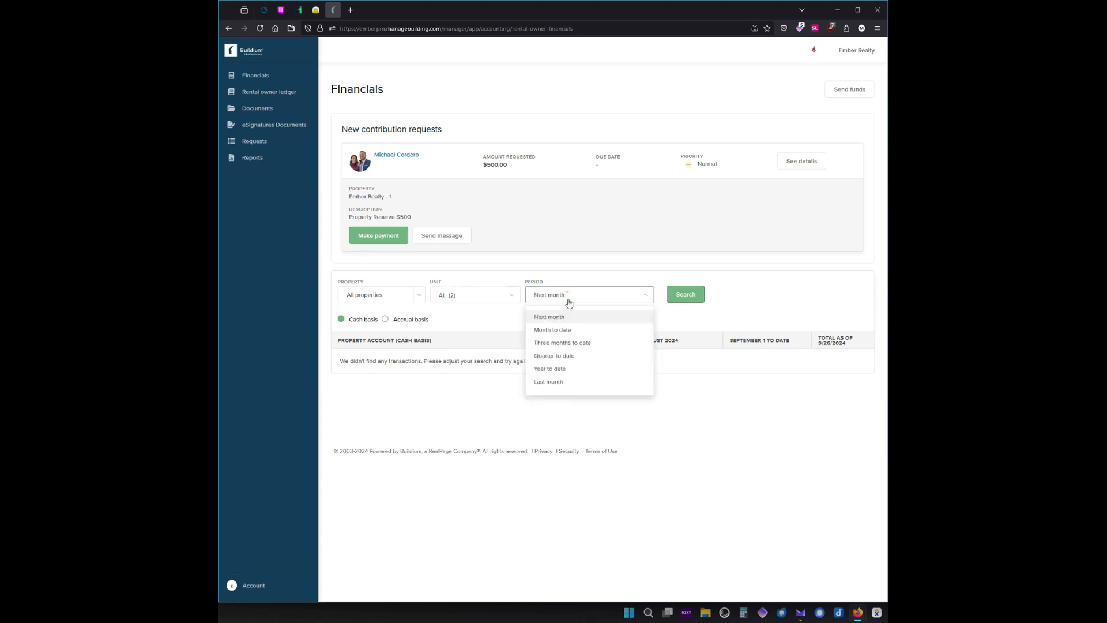
{"action": "left_click", "coordinate": [566, 330]}
{"action": "left_click", "coordinate": [568, 297]}
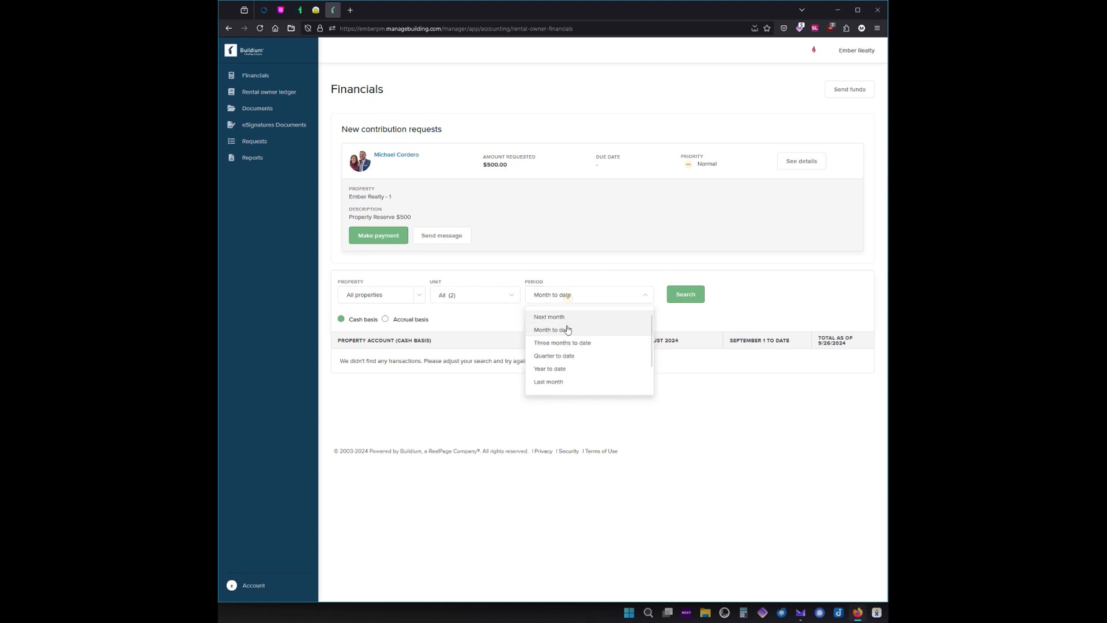
{"action": "left_click", "coordinate": [562, 355]}
{"action": "left_click", "coordinate": [560, 296]}
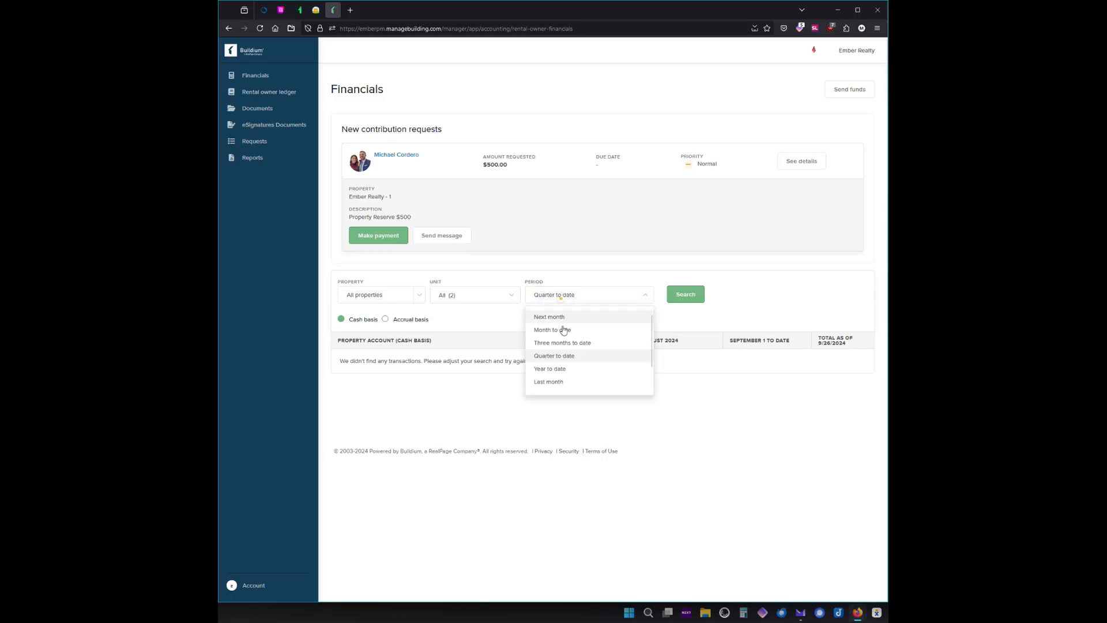
{"action": "left_click", "coordinate": [563, 369]}
{"action": "left_click", "coordinate": [561, 297]}
{"action": "left_click", "coordinate": [550, 382]}
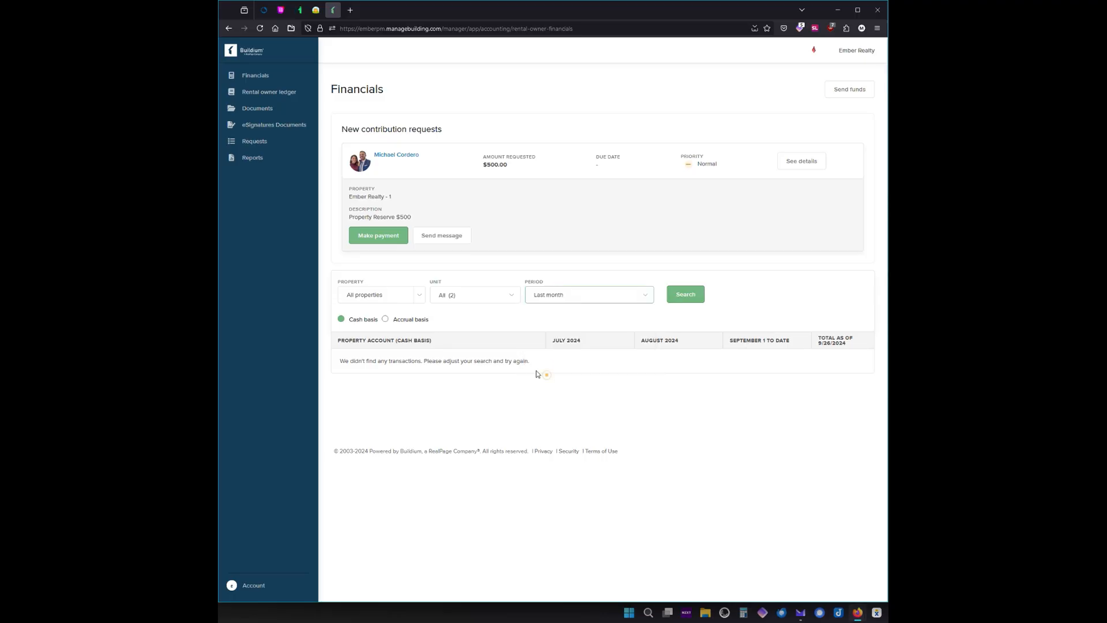
{"action": "left_click", "coordinate": [614, 302]}
{"action": "scroll", "coordinate": [641, 348], "scroll_direction": "down", "scroll_amount": 2}
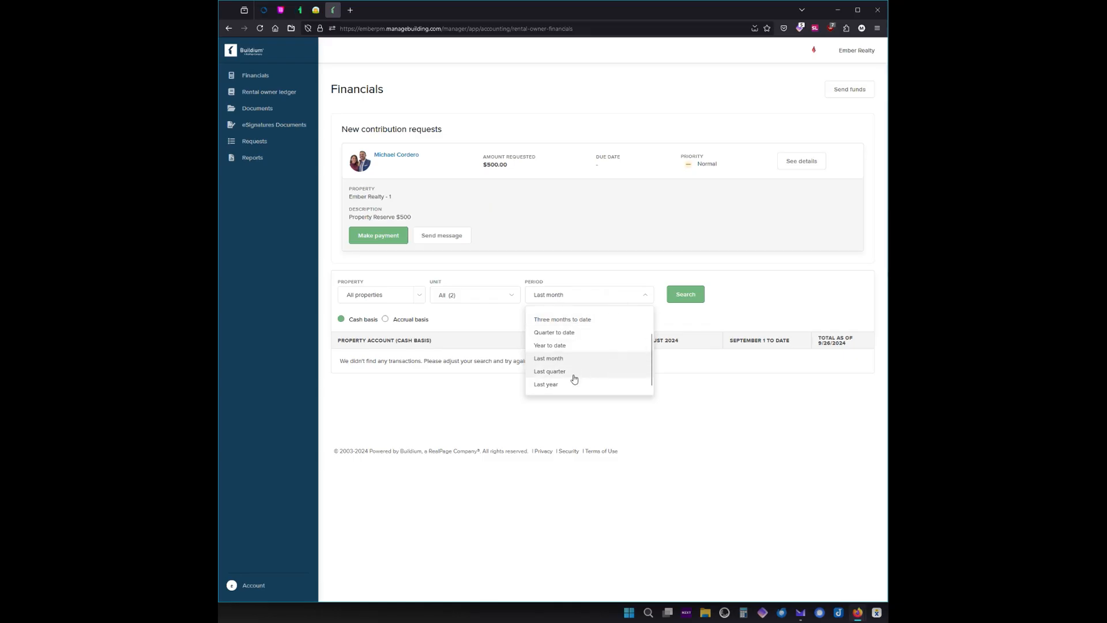
{"action": "left_click", "coordinate": [735, 311]}
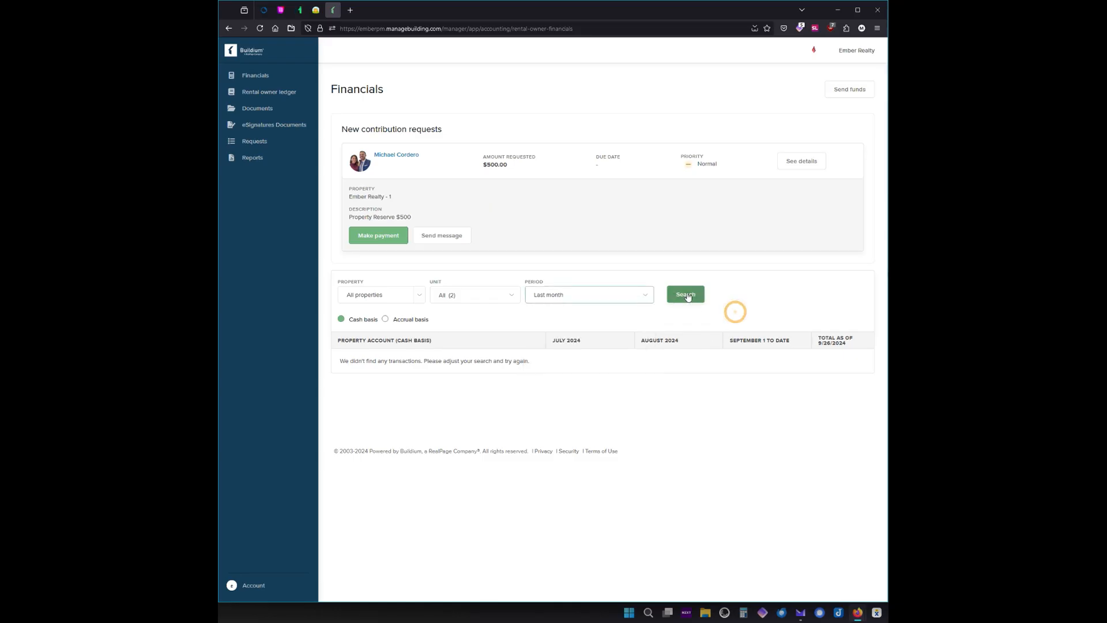
Check the Unit and Property filter choices, keeping All properties selected.
{"action": "left_click", "coordinate": [503, 298]}
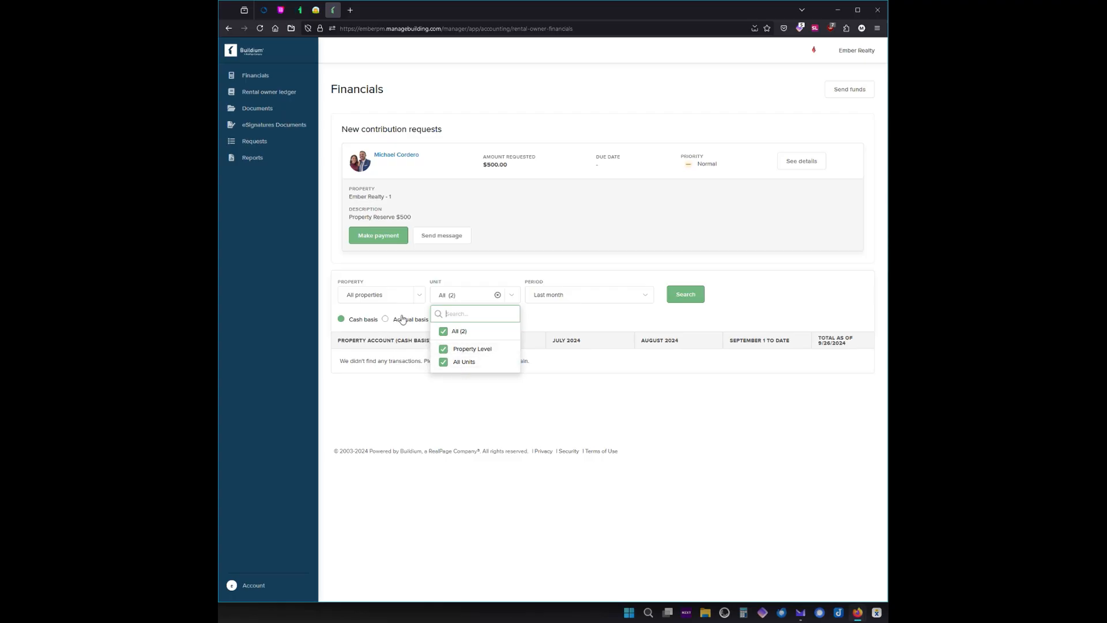
{"action": "left_click", "coordinate": [420, 294]}
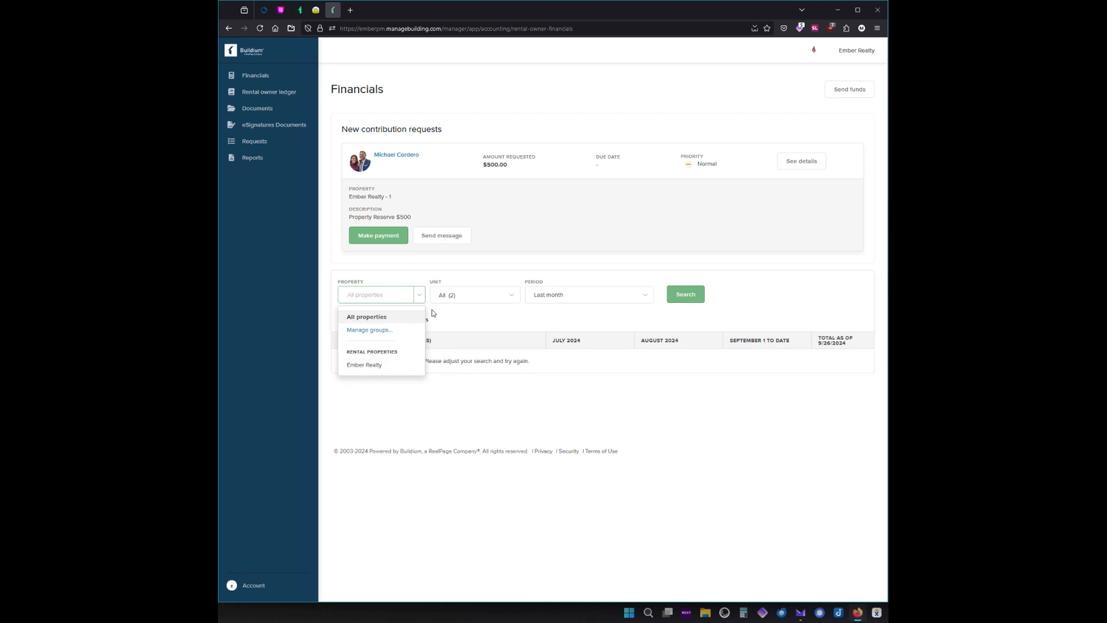
{"action": "left_click", "coordinate": [546, 412]}
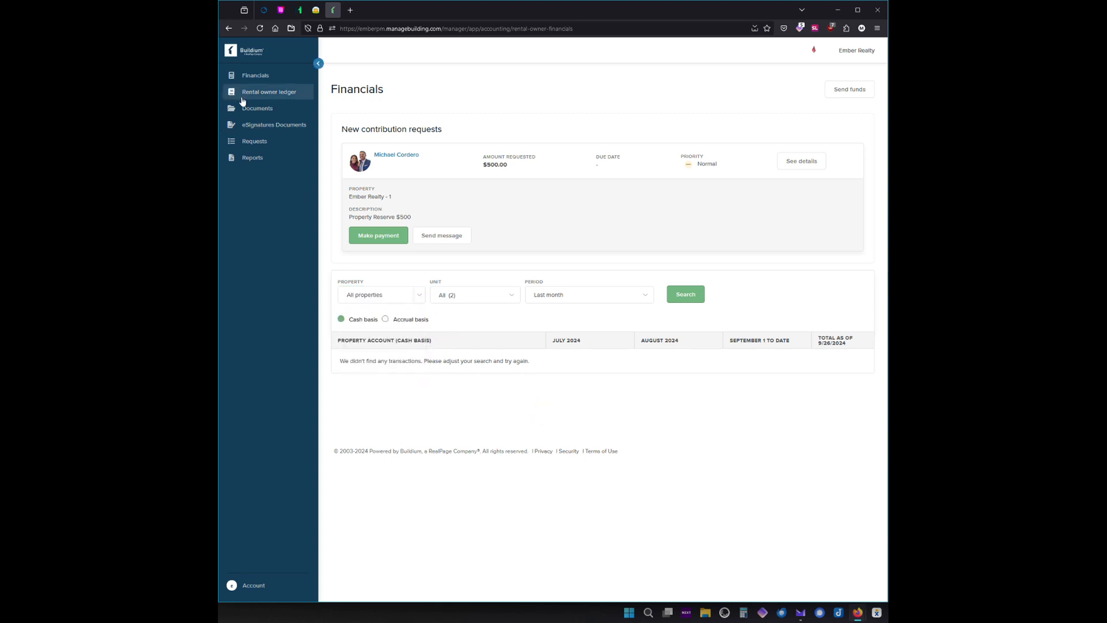
Open the Rental owner ledger, briefly returning to Financials before reopening it.
{"action": "left_click", "coordinate": [261, 94]}
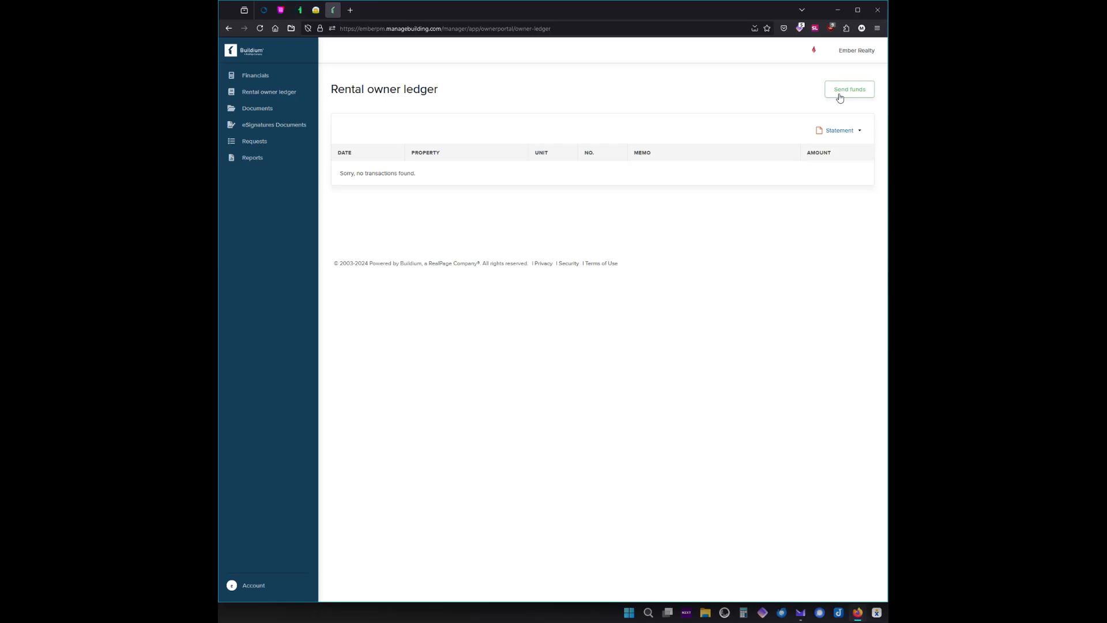
{"action": "left_click", "coordinate": [255, 75]}
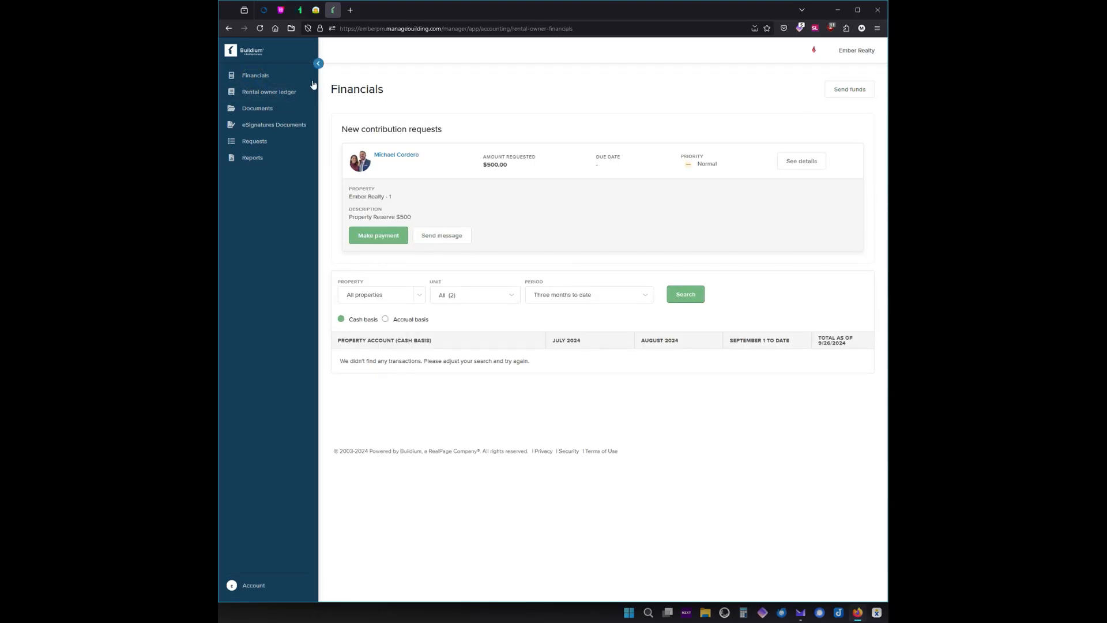
{"action": "left_click", "coordinate": [256, 94]}
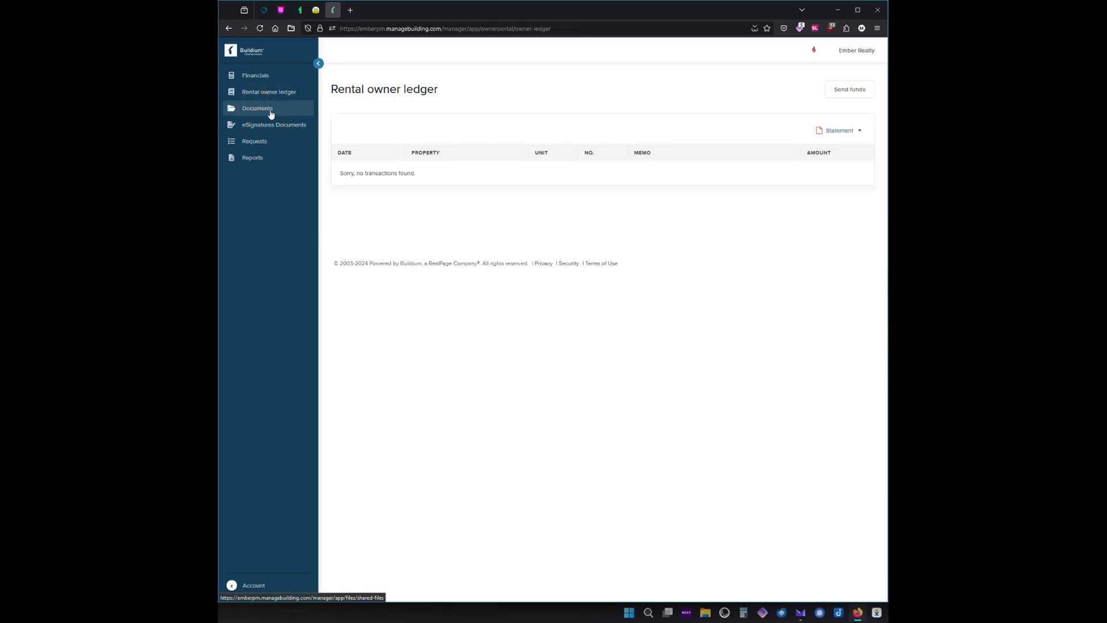
Open Documents, preview the Ember Realty Owner Manual PDF and download it.
{"action": "left_click", "coordinate": [273, 114]}
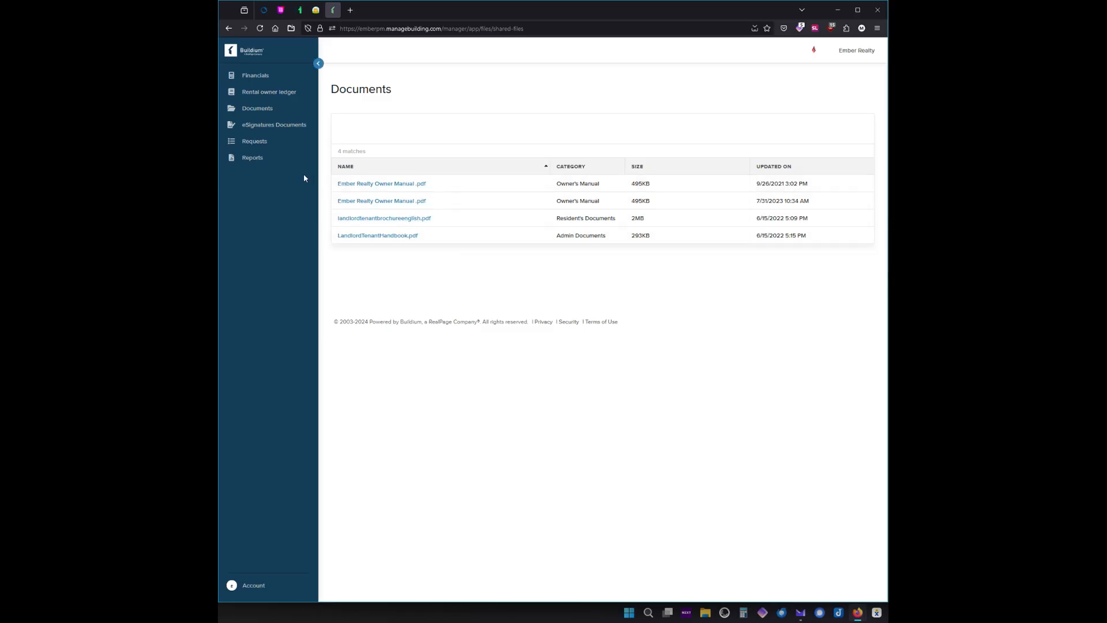
{"action": "left_click", "coordinate": [385, 184]}
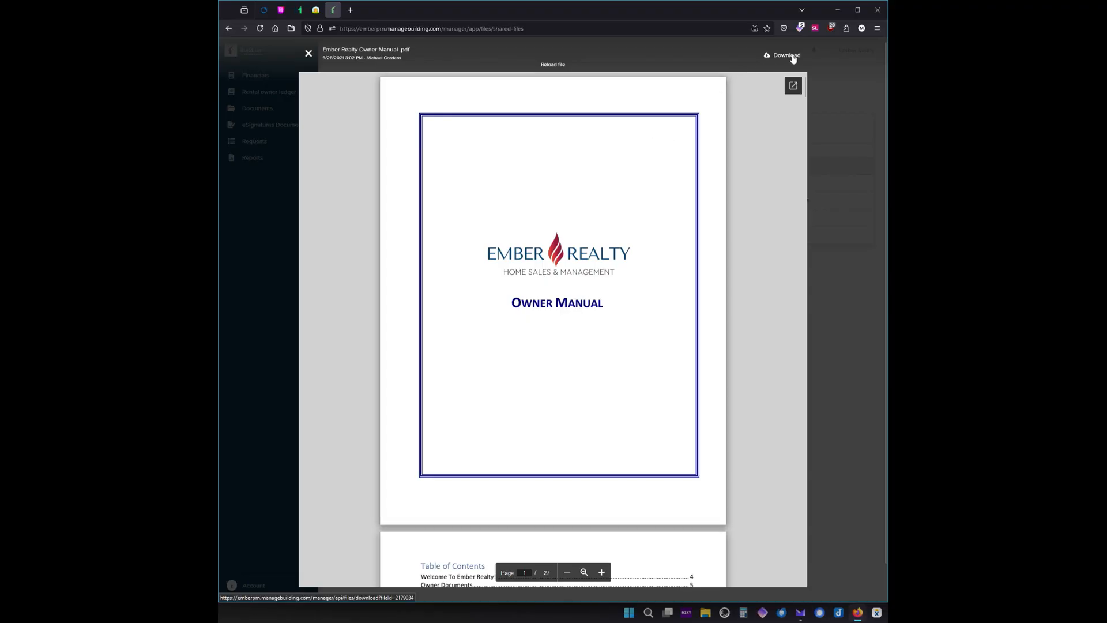
{"action": "left_click", "coordinate": [786, 56]}
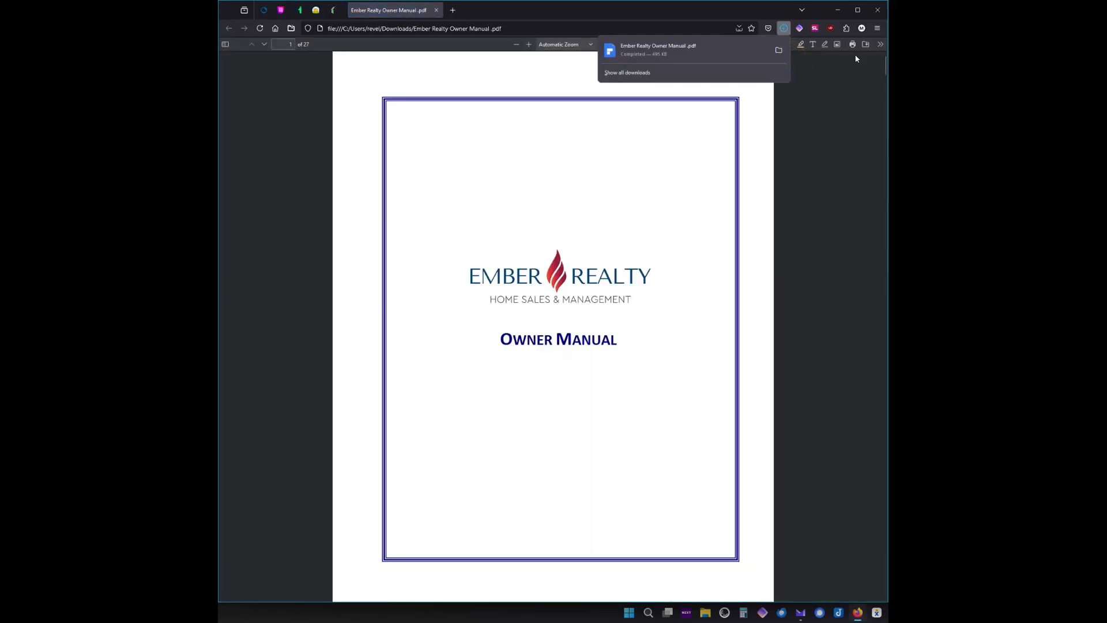
Cancel the Save As and Print dialogs, then close the PDF tab and preview.
{"action": "left_click", "coordinate": [866, 44]}
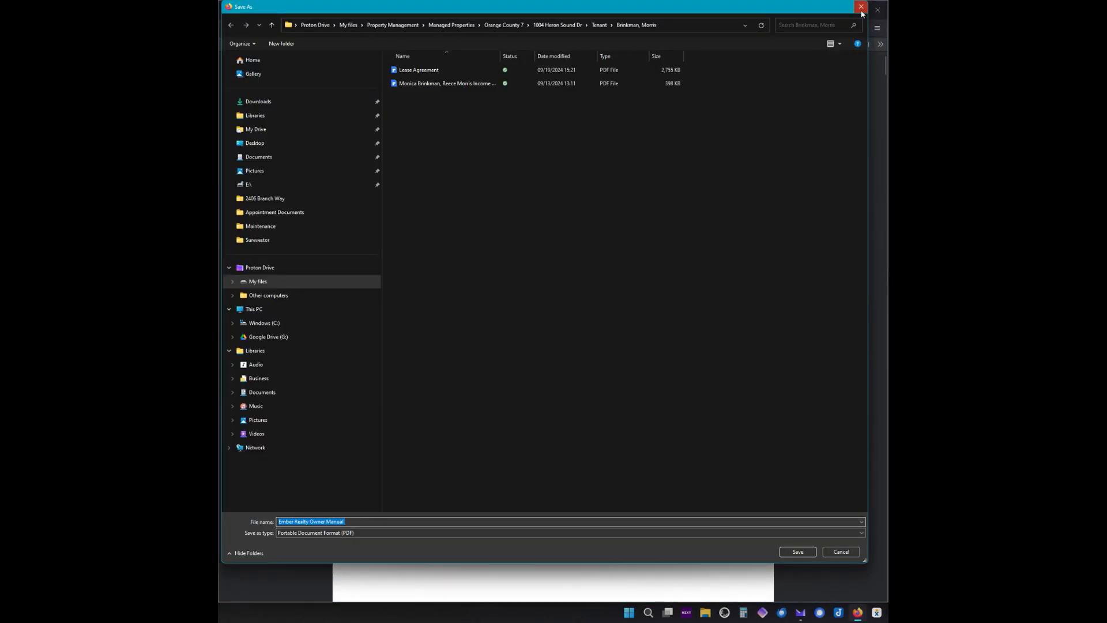
{"action": "left_click", "coordinate": [861, 6]}
{"action": "left_click", "coordinate": [853, 45]}
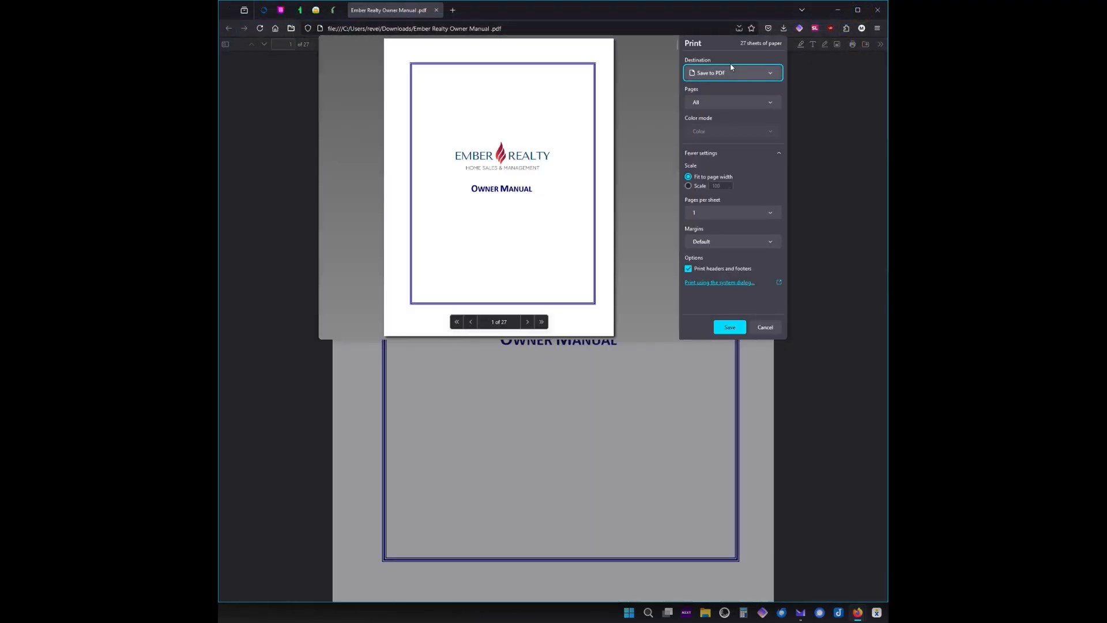
{"action": "left_click", "coordinate": [803, 129]}
{"action": "left_click", "coordinate": [765, 327]}
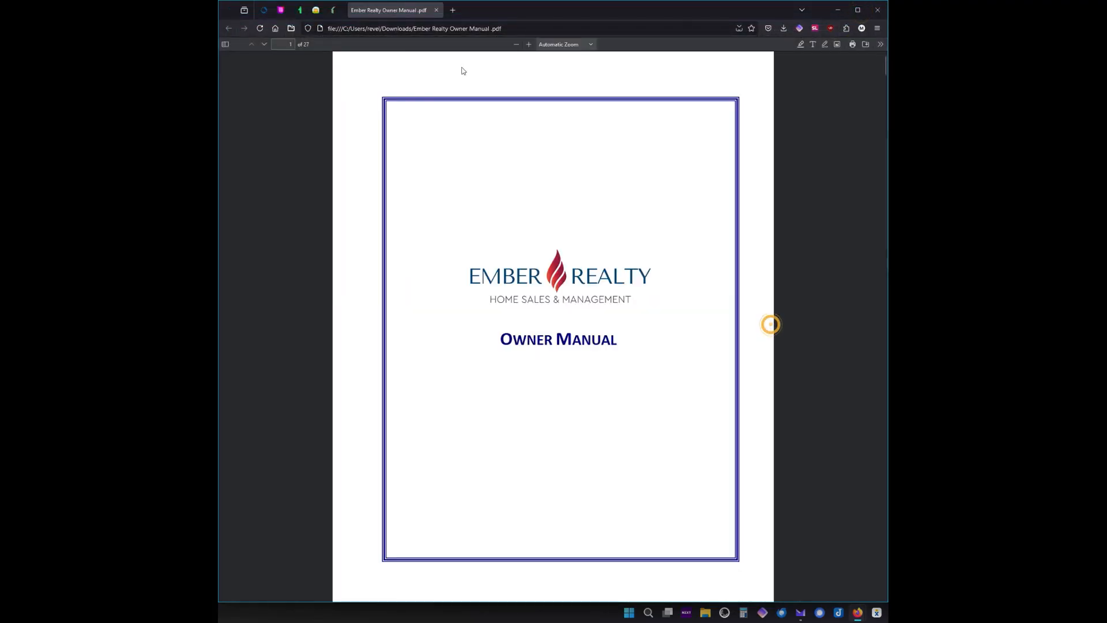
{"action": "left_click", "coordinate": [436, 11]}
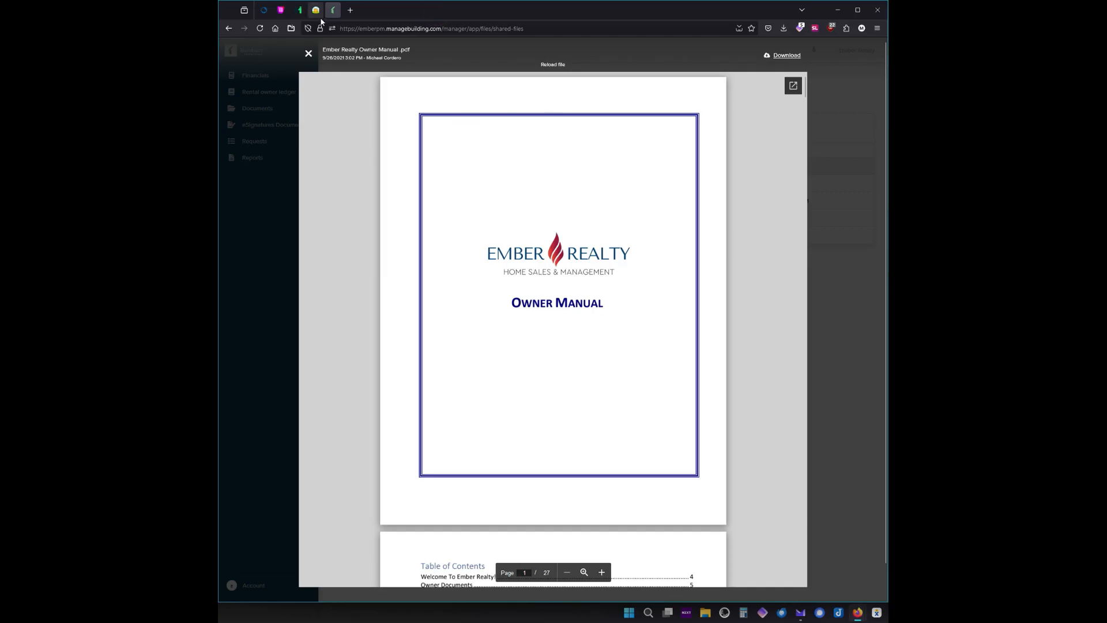
{"action": "key", "text": "Escape"}
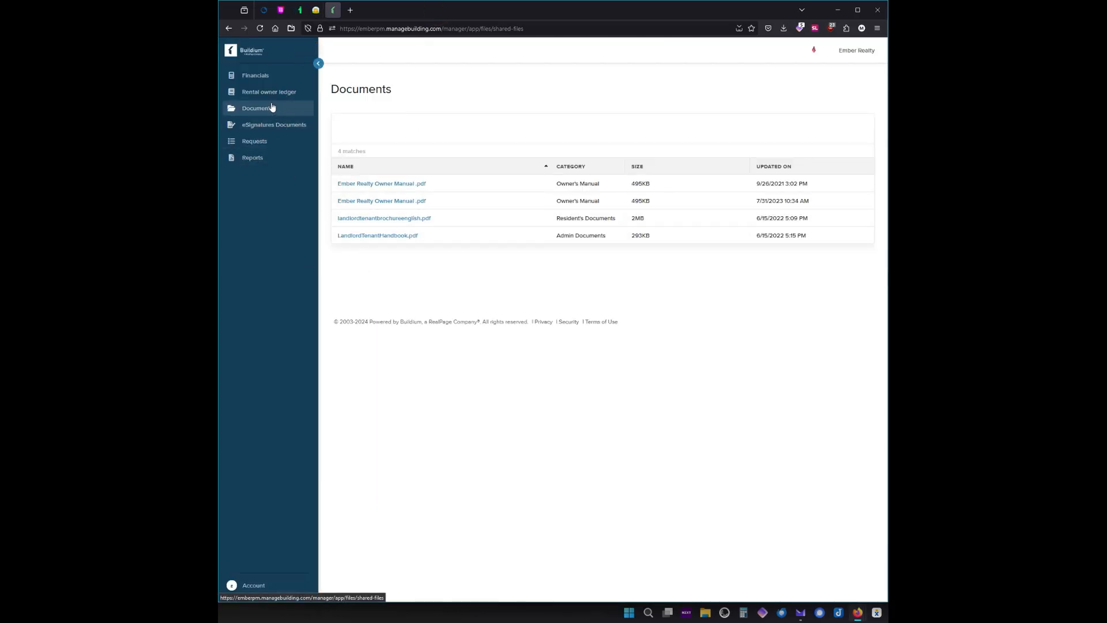
Visit eSignatures Documents, then open Requests to see the Property Reserve $500 request.
{"action": "left_click", "coordinate": [275, 131]}
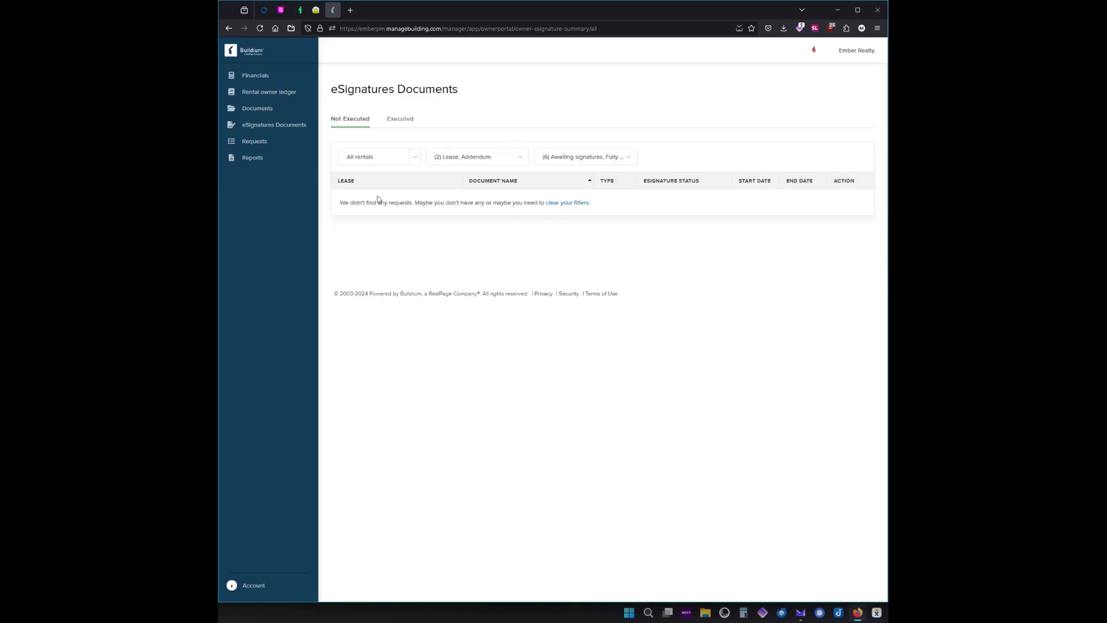
{"action": "left_click", "coordinate": [262, 142]}
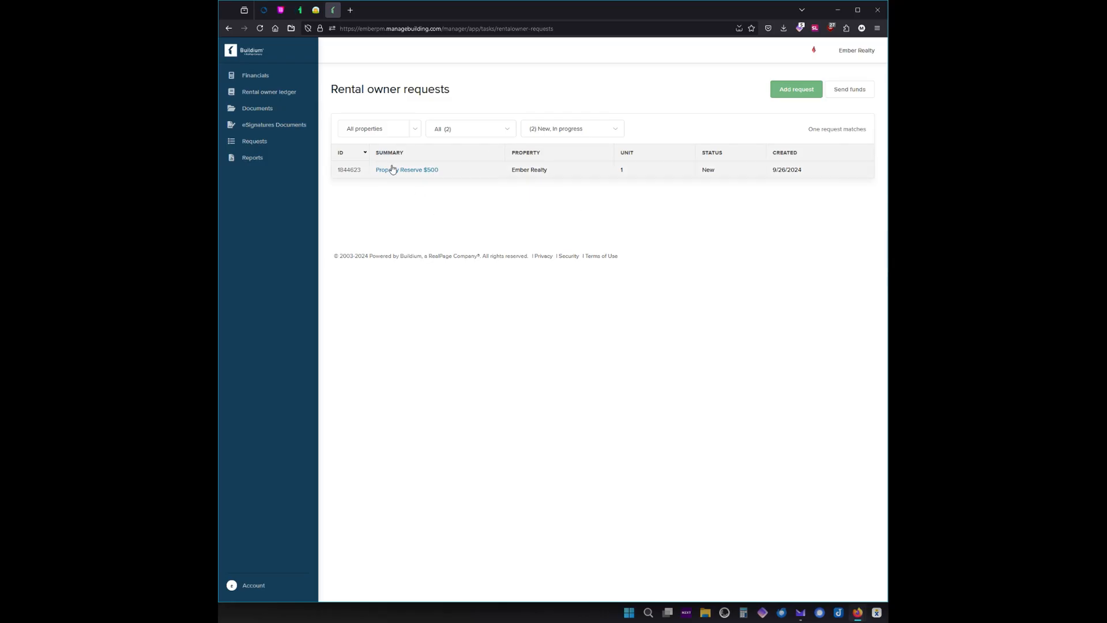
Glance at the request status filter without changing it, then go to Reports.
{"action": "left_click", "coordinate": [597, 128]}
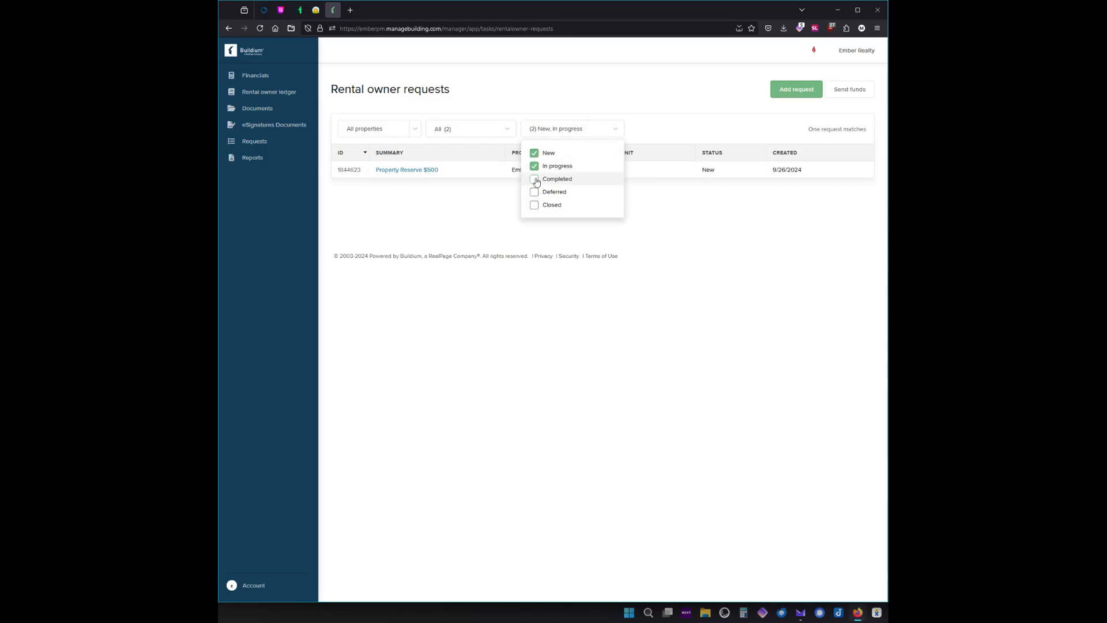
{"action": "left_click", "coordinate": [379, 216]}
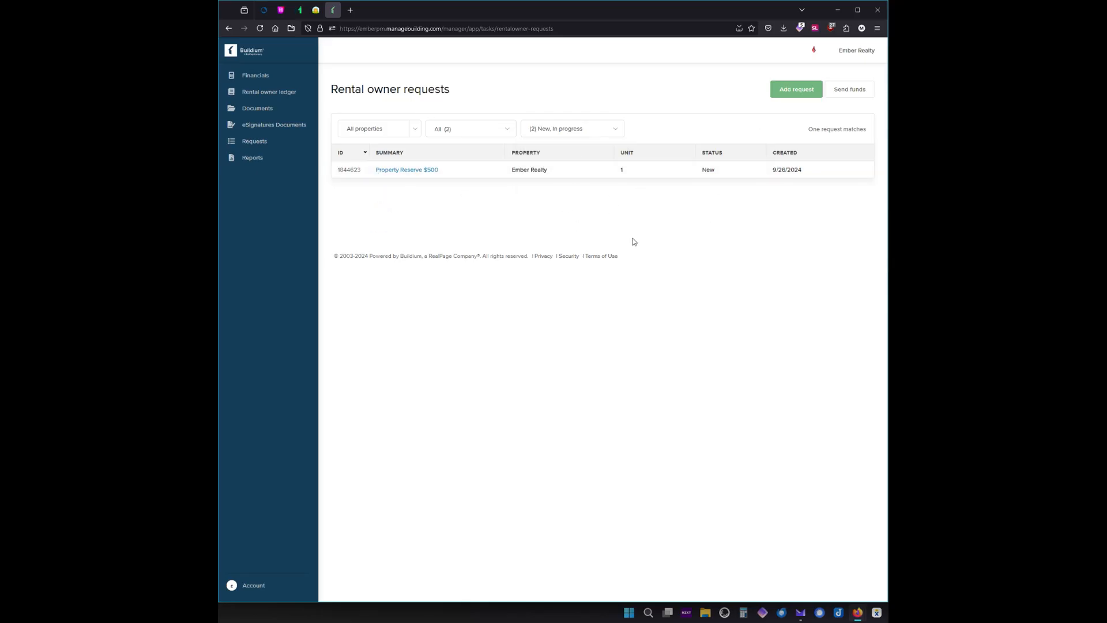
{"action": "left_click", "coordinate": [256, 157]}
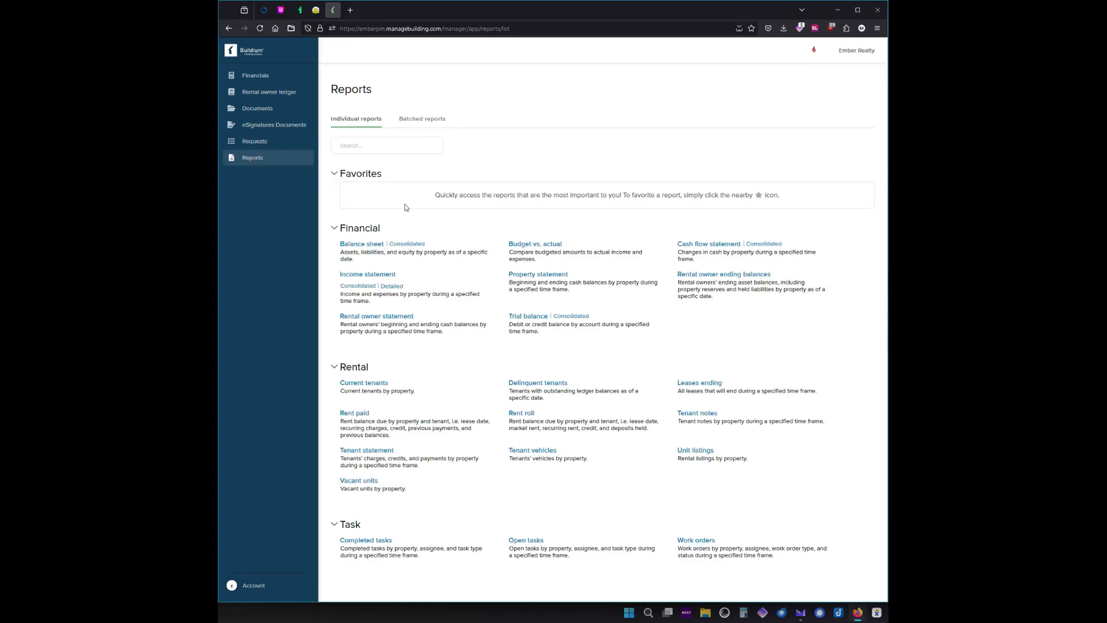
Star Rental owner statement as a favorite and open that report.
{"action": "scroll", "coordinate": [462, 232], "scroll_direction": "down", "scroll_amount": 2}
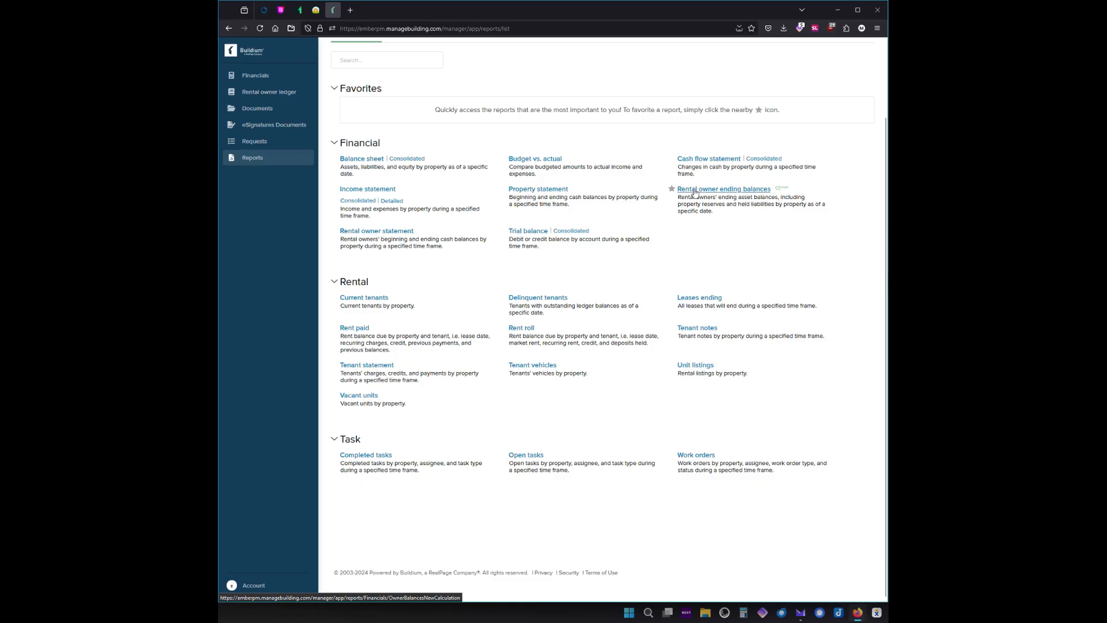
{"action": "left_click", "coordinate": [333, 231]}
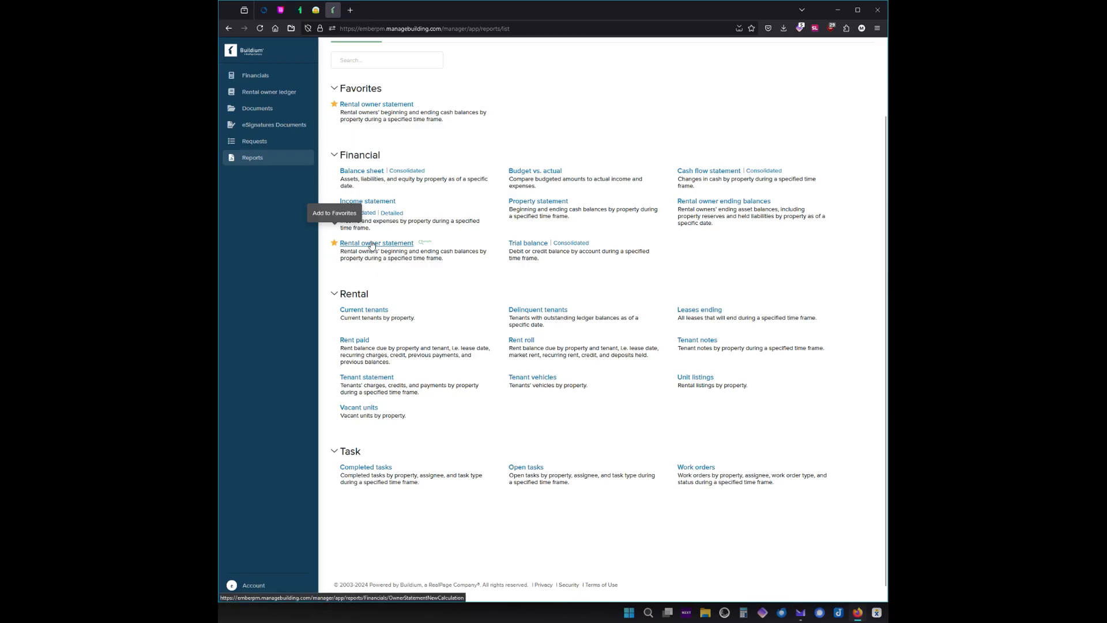
{"action": "left_click", "coordinate": [371, 243]}
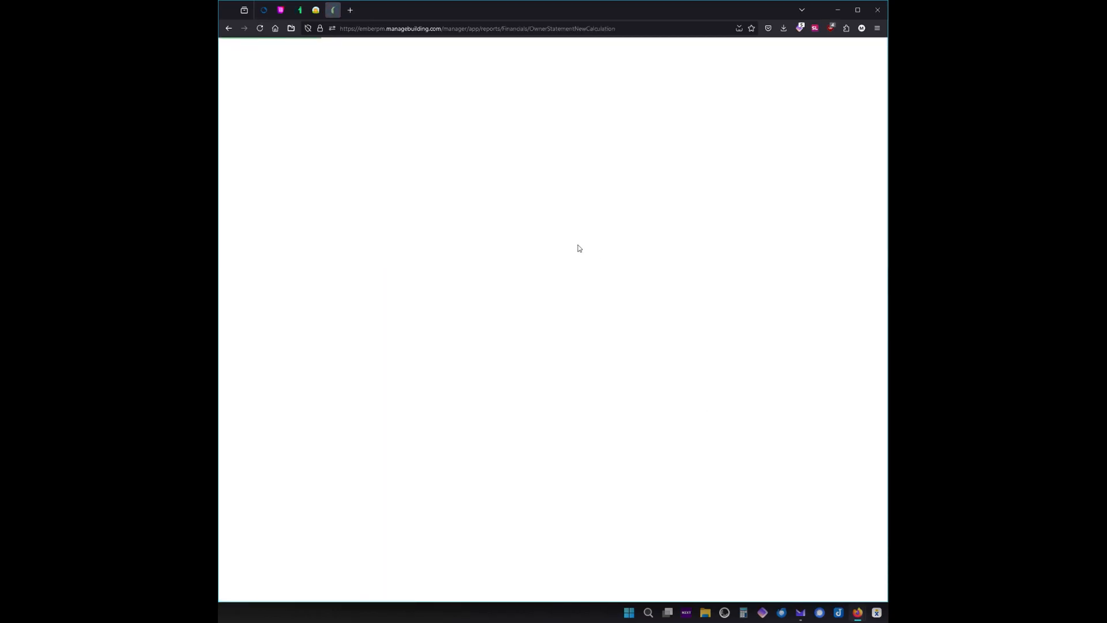
Set the date range to Year to Date and run the rental owner statement.
{"action": "left_click", "coordinate": [527, 139]}
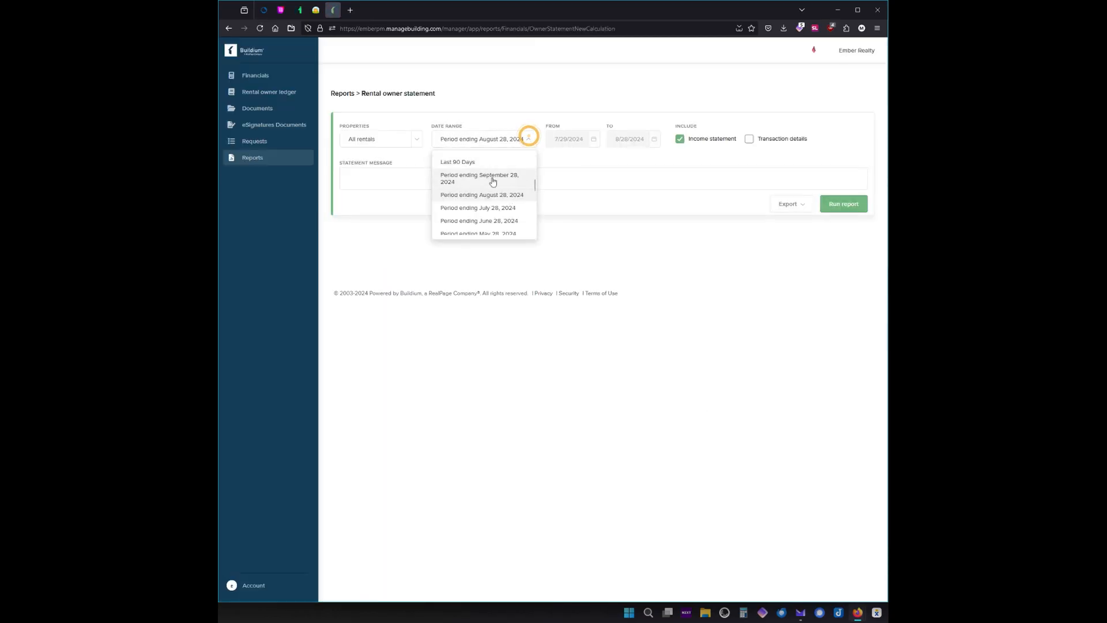
{"action": "scroll", "coordinate": [469, 173], "scroll_direction": "up", "scroll_amount": 5}
{"action": "left_click", "coordinate": [475, 165]}
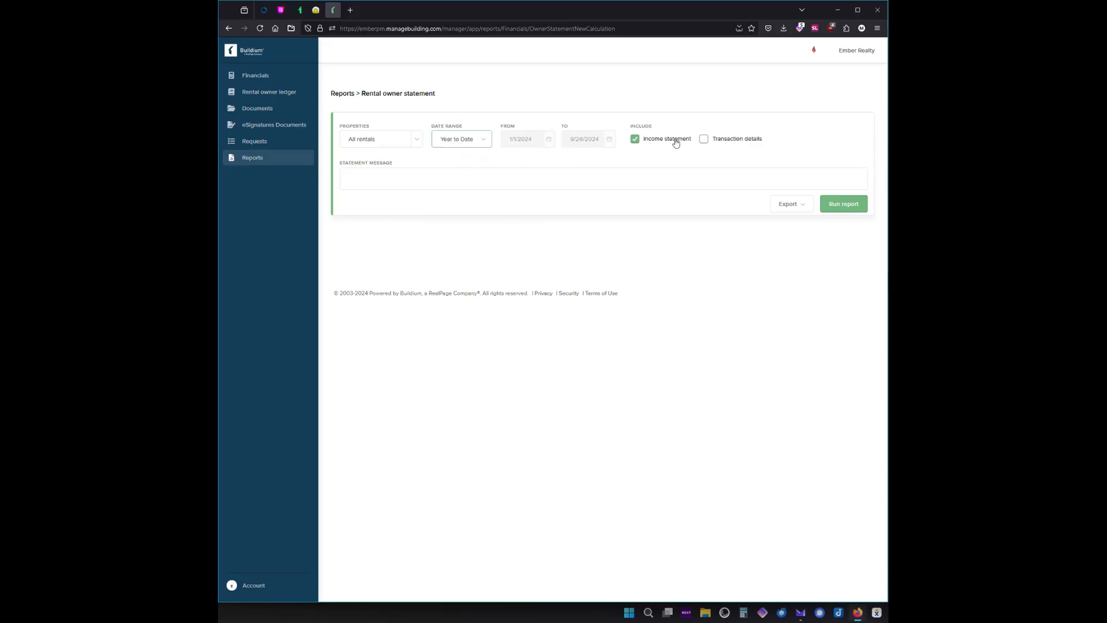
{"action": "left_click", "coordinate": [855, 207]}
Scroll through the Ember Realty and Home Owner summaries, all balances at $0.00.
{"action": "scroll", "coordinate": [453, 299], "scroll_direction": "down", "scroll_amount": 5}
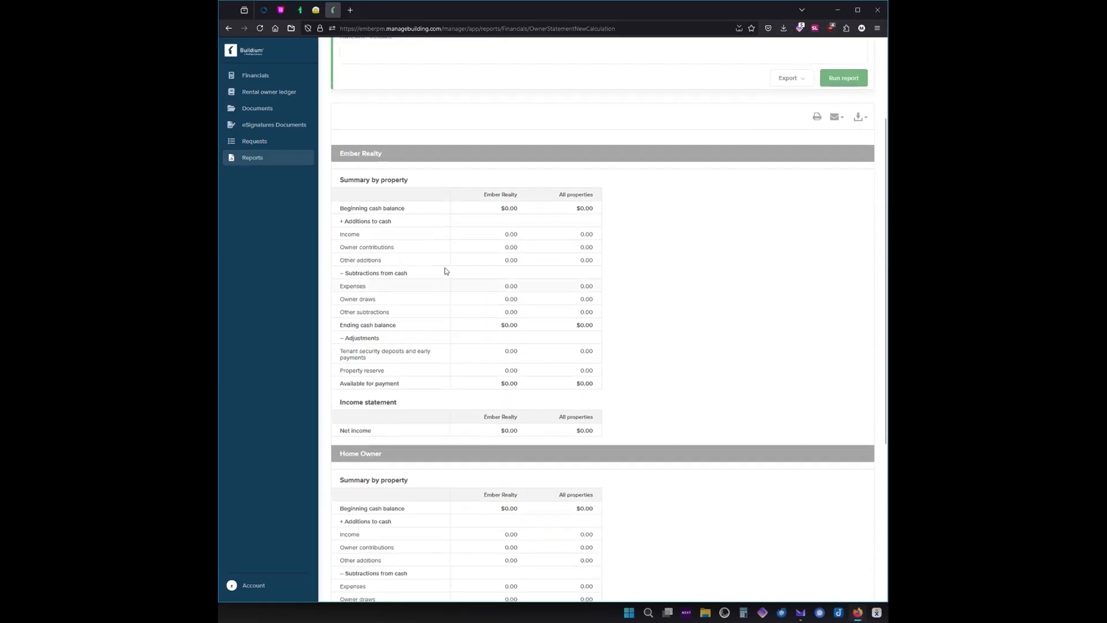
{"action": "scroll", "coordinate": [399, 130], "scroll_direction": "up", "scroll_amount": 2}
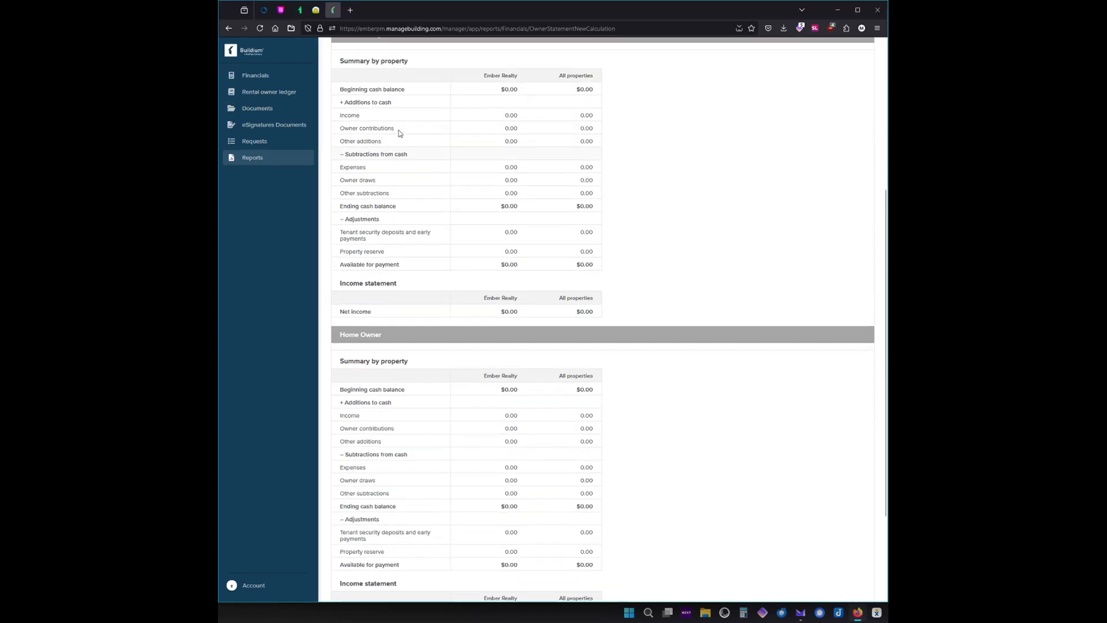
{"action": "scroll", "coordinate": [457, 149], "scroll_direction": "down", "scroll_amount": 3}
{"action": "scroll", "coordinate": [460, 150], "scroll_direction": "up", "scroll_amount": 3}
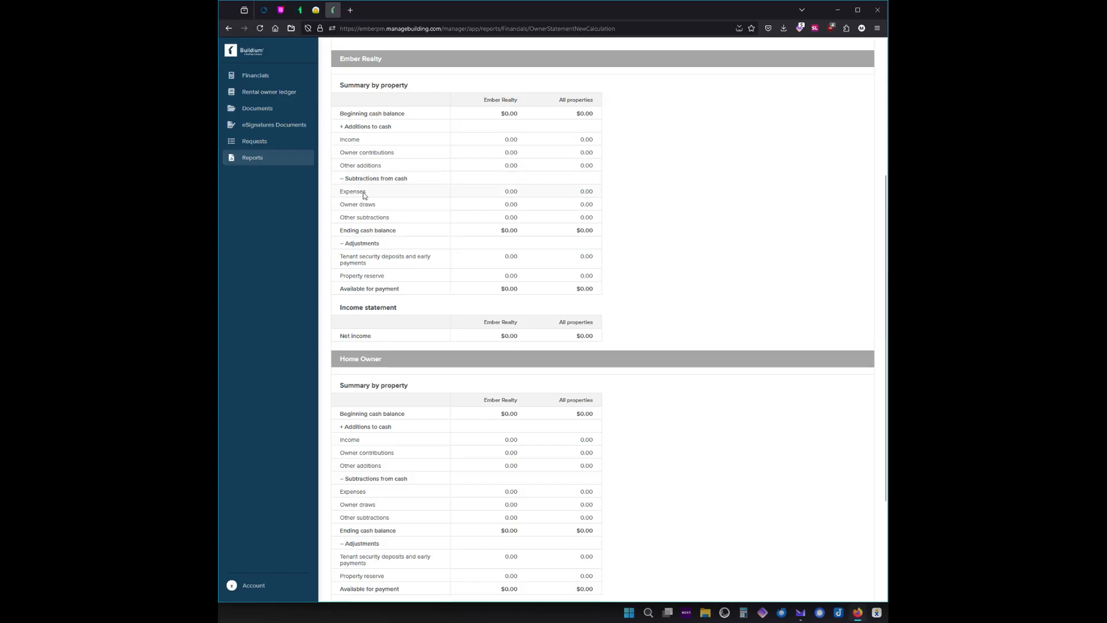
{"action": "scroll", "coordinate": [362, 249], "scroll_direction": "down", "scroll_amount": 2}
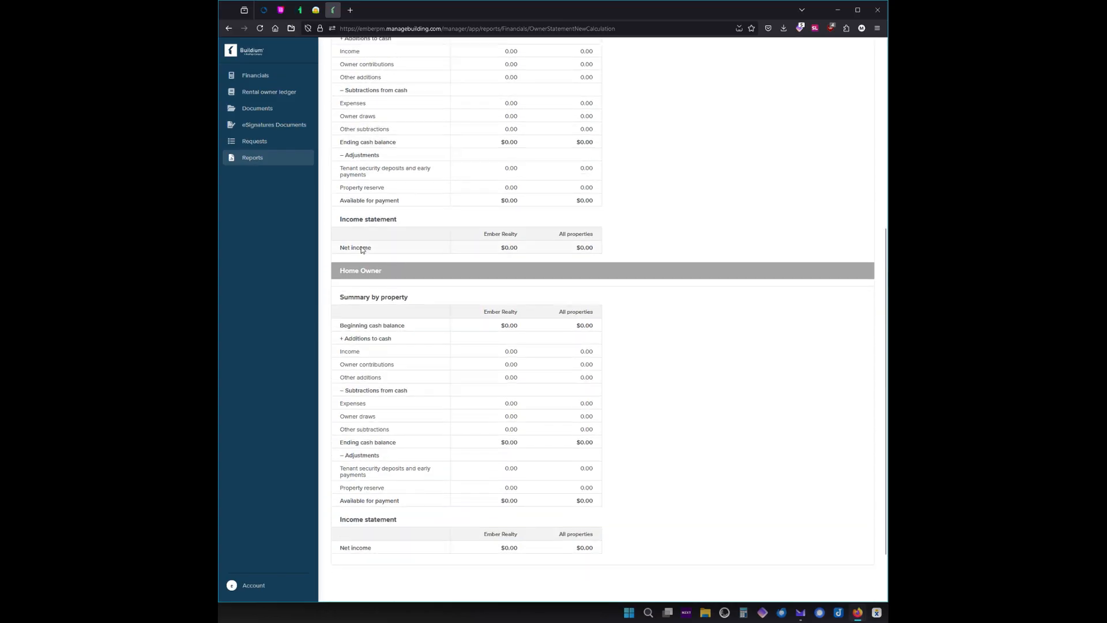
{"action": "scroll", "coordinate": [382, 238], "scroll_direction": "down", "scroll_amount": 2}
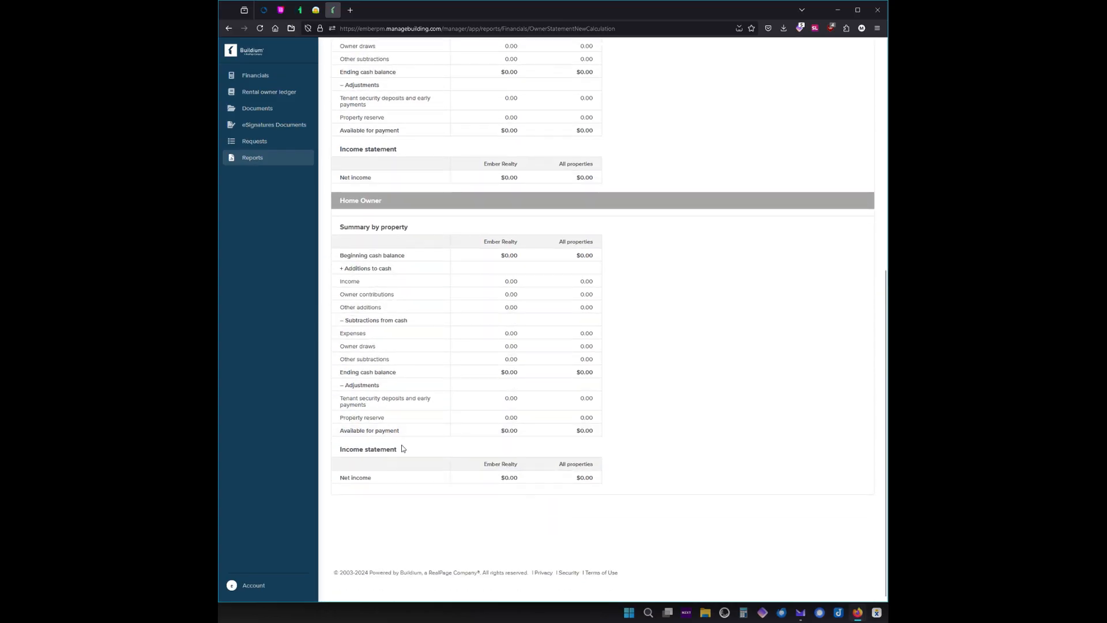
{"action": "scroll", "coordinate": [520, 357], "scroll_direction": "up", "scroll_amount": 5}
{"action": "scroll", "coordinate": [455, 264], "scroll_direction": "down", "scroll_amount": 5}
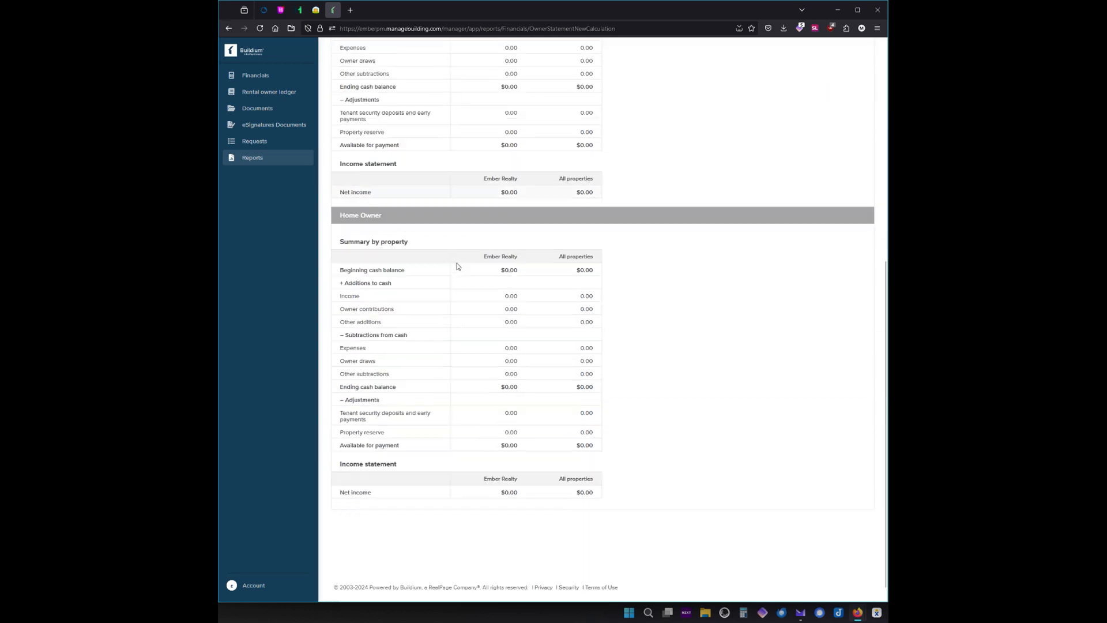
{"action": "scroll", "coordinate": [378, 208], "scroll_direction": "up", "scroll_amount": 4}
{"action": "scroll", "coordinate": [414, 136], "scroll_direction": "up", "scroll_amount": 3}
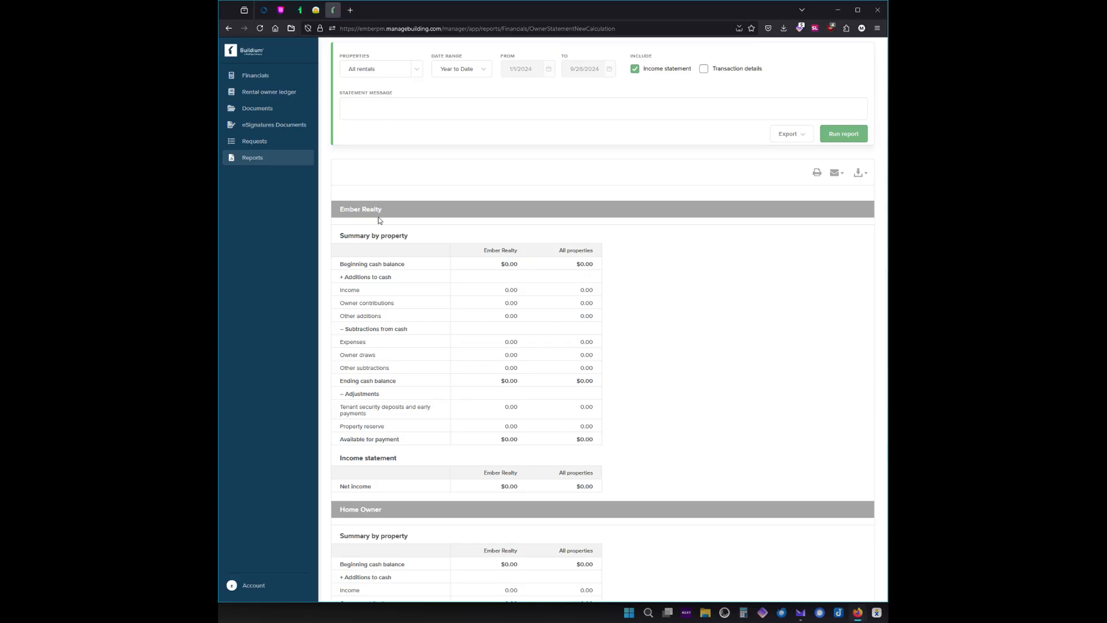
{"action": "scroll", "coordinate": [504, 301], "scroll_direction": "down", "scroll_amount": 5}
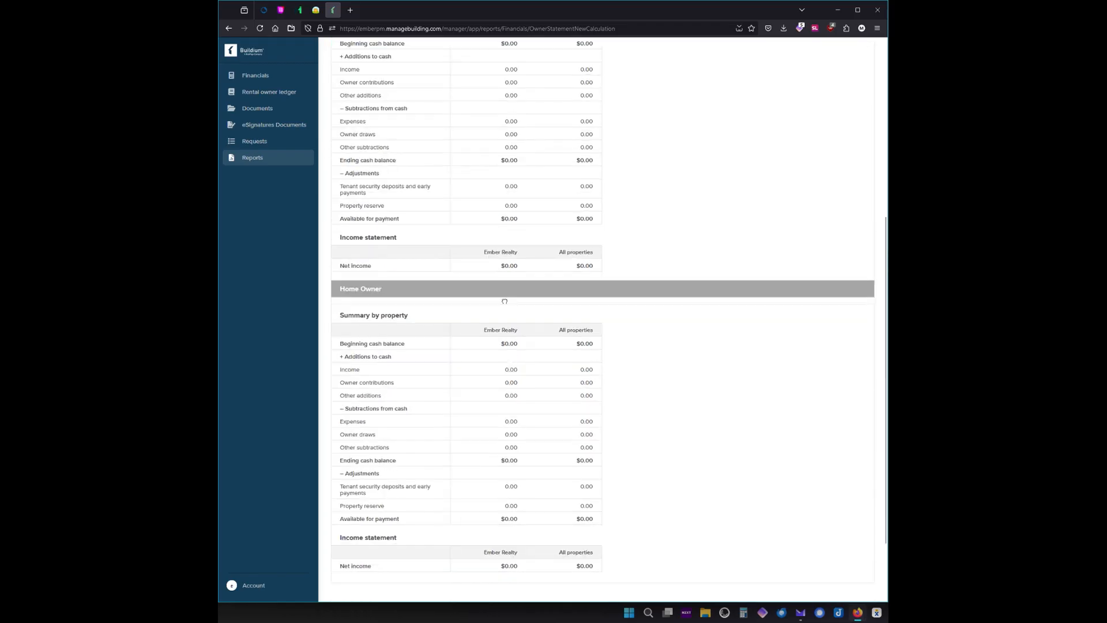
{"action": "scroll", "coordinate": [507, 455], "scroll_direction": "down", "scroll_amount": 2}
{"action": "scroll", "coordinate": [506, 456], "scroll_direction": "up", "scroll_amount": 7}
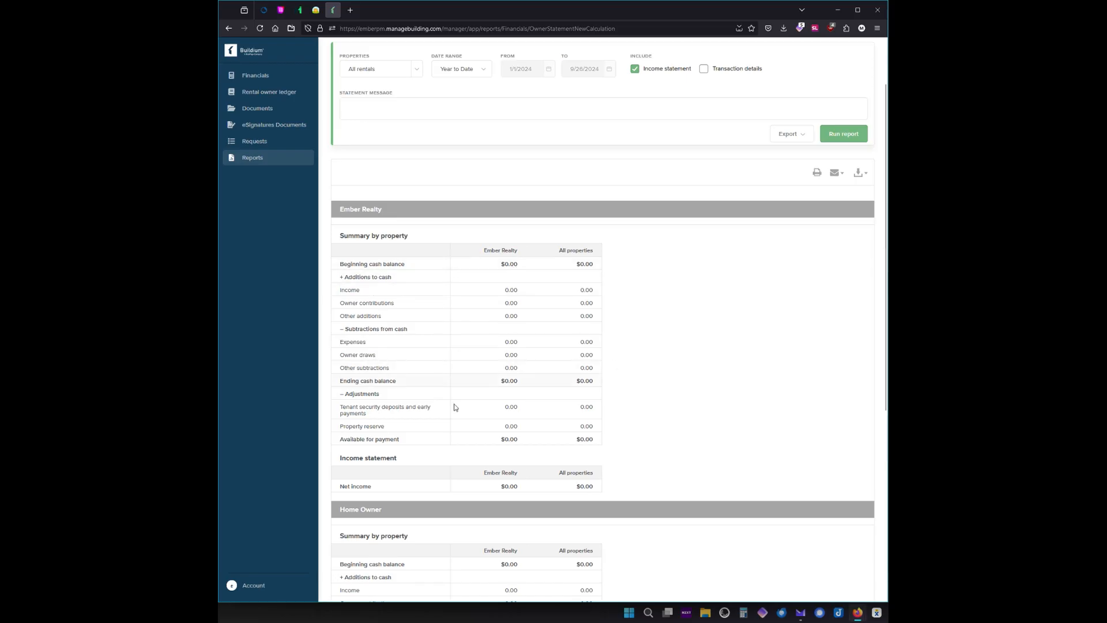
{"action": "scroll", "coordinate": [463, 304], "scroll_direction": "up", "scroll_amount": 2}
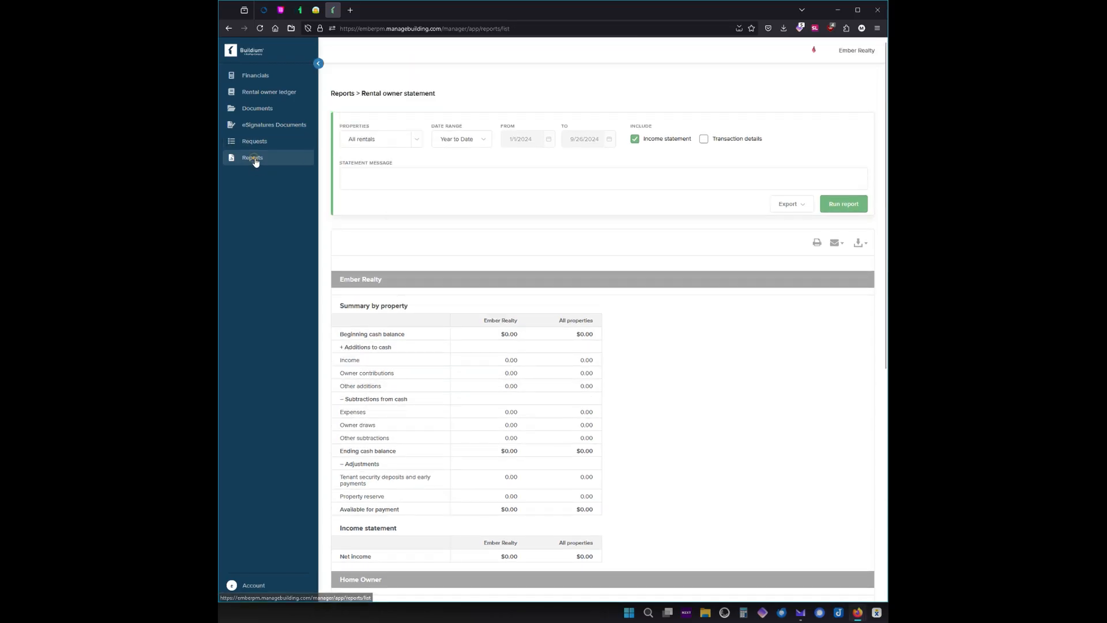
Return to Reports, check the empty Batched reports tab, then go back to Individual reports.
{"action": "left_click", "coordinate": [252, 157]}
{"action": "scroll", "coordinate": [452, 318], "scroll_direction": "down", "scroll_amount": 3}
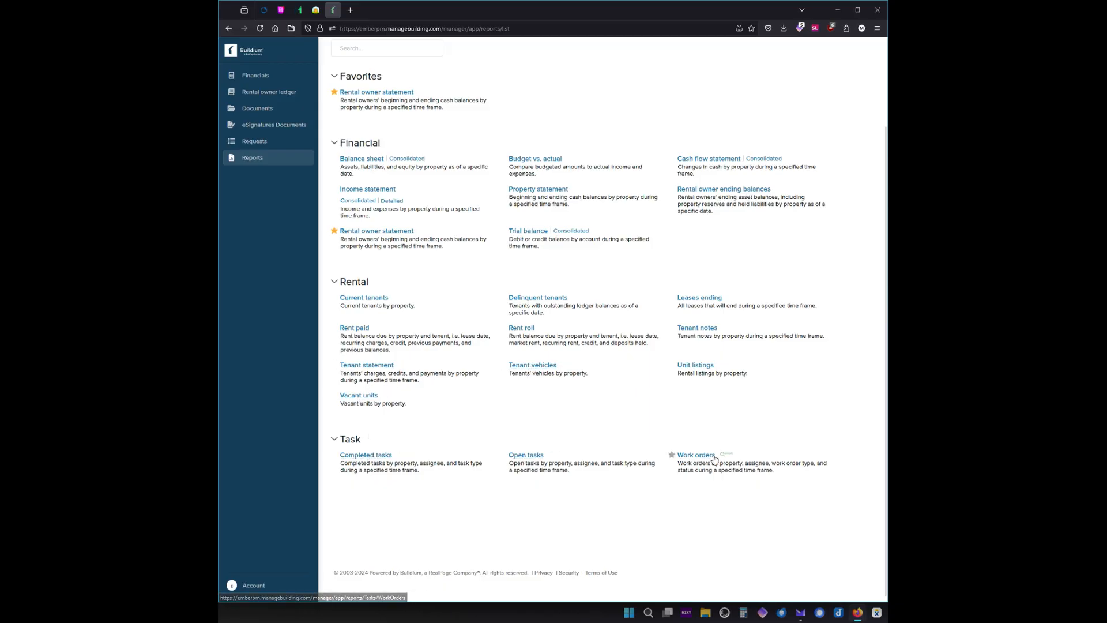
{"action": "scroll", "coordinate": [460, 358], "scroll_direction": "up", "scroll_amount": 2}
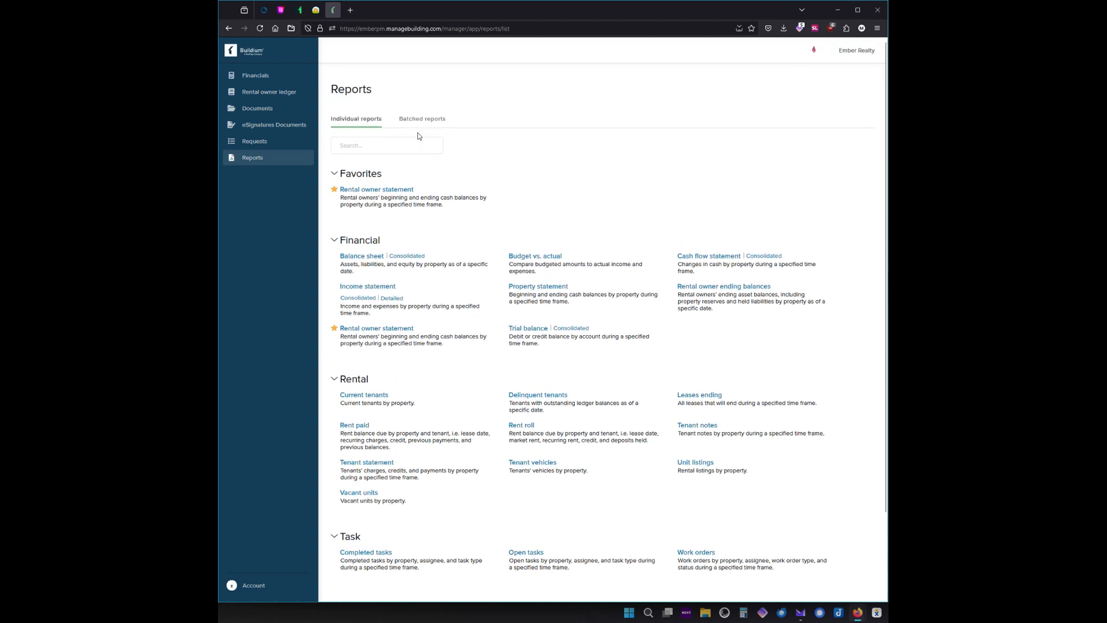
{"action": "left_click", "coordinate": [423, 118]}
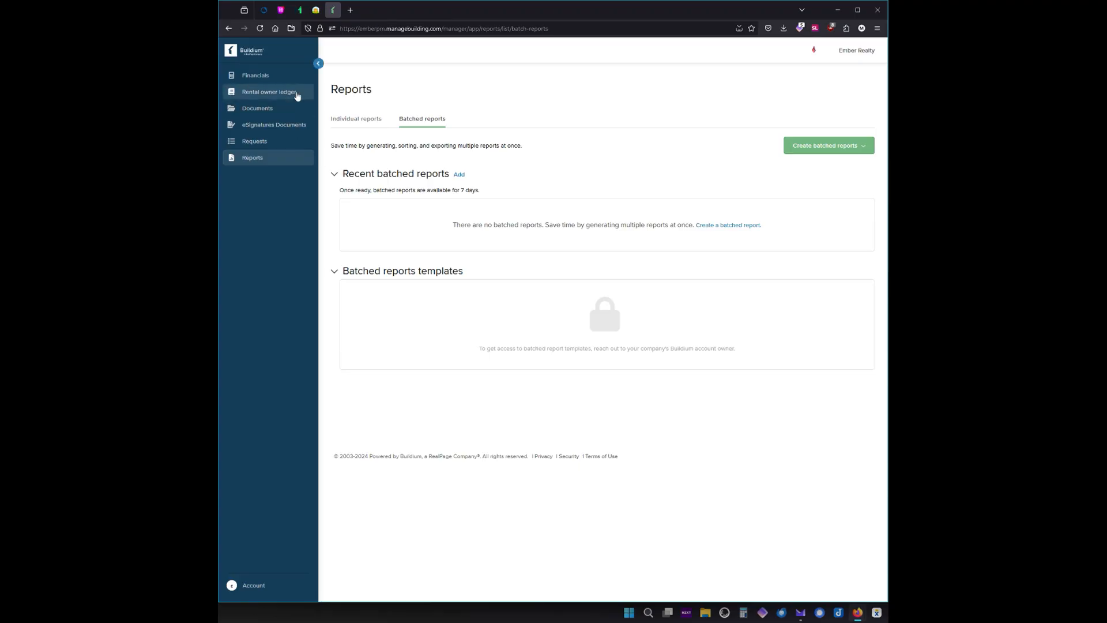
{"action": "left_click", "coordinate": [344, 120]}
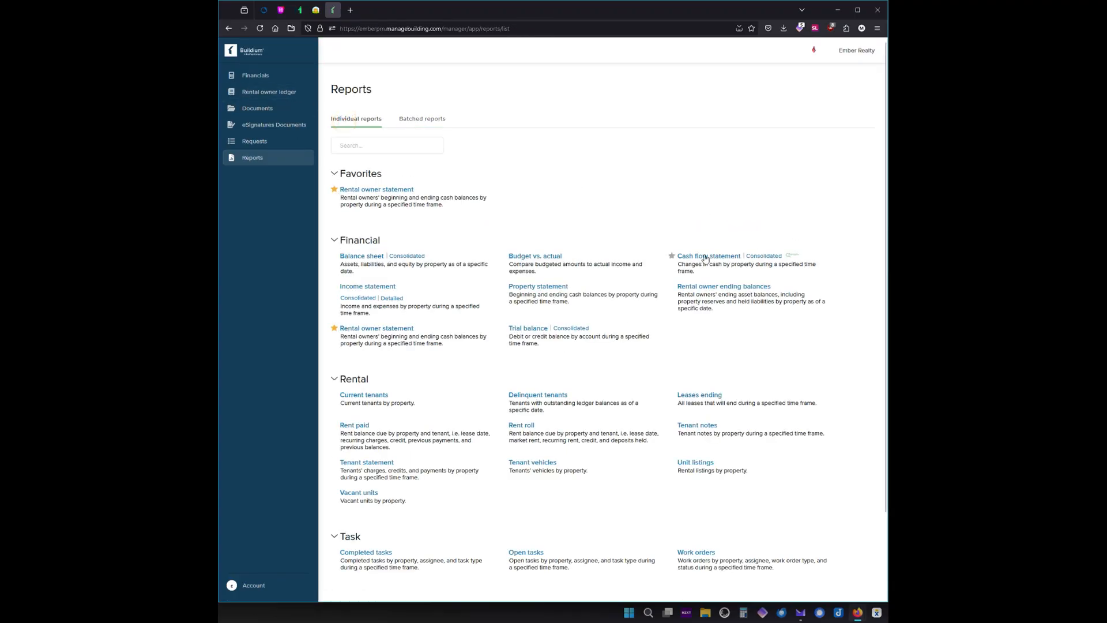
Run the Rental owner statement report again.
{"action": "left_click", "coordinate": [377, 332]}
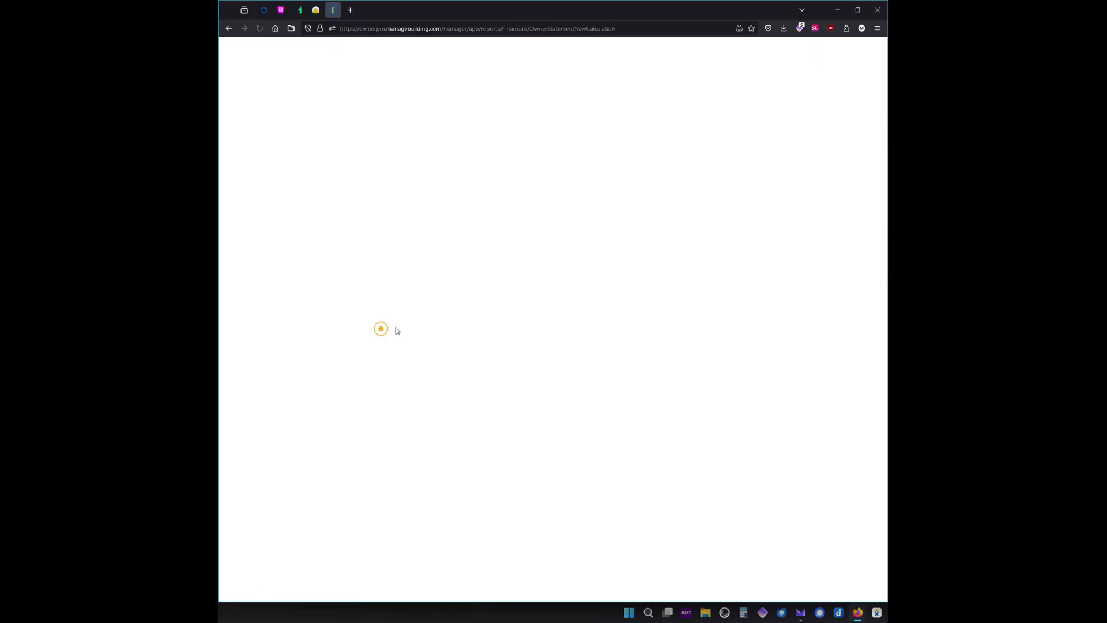
{"action": "left_click", "coordinate": [842, 204]}
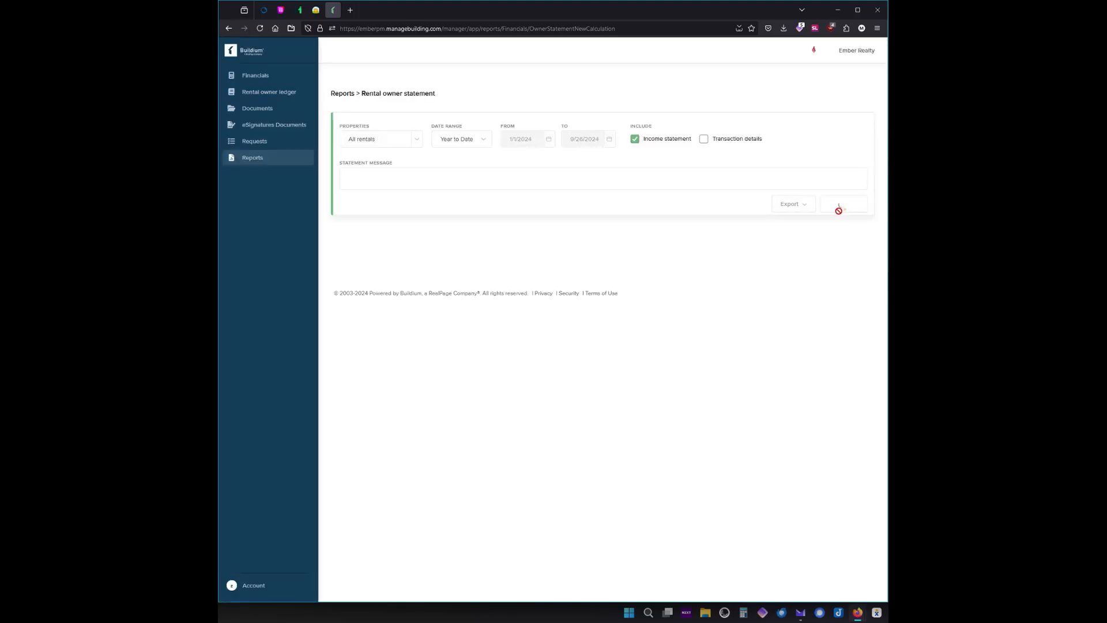
{"action": "scroll", "coordinate": [825, 189], "scroll_direction": "down", "scroll_amount": 2}
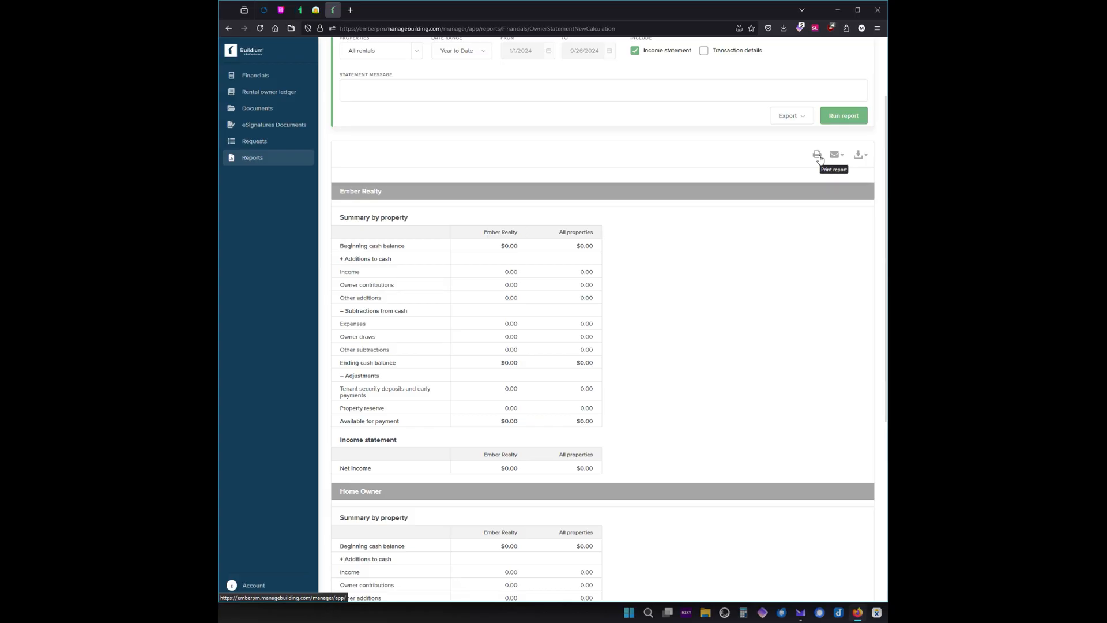
Export the statement in PDF (.pdf) format to open its landscape preview.
{"action": "left_click", "coordinate": [858, 155]}
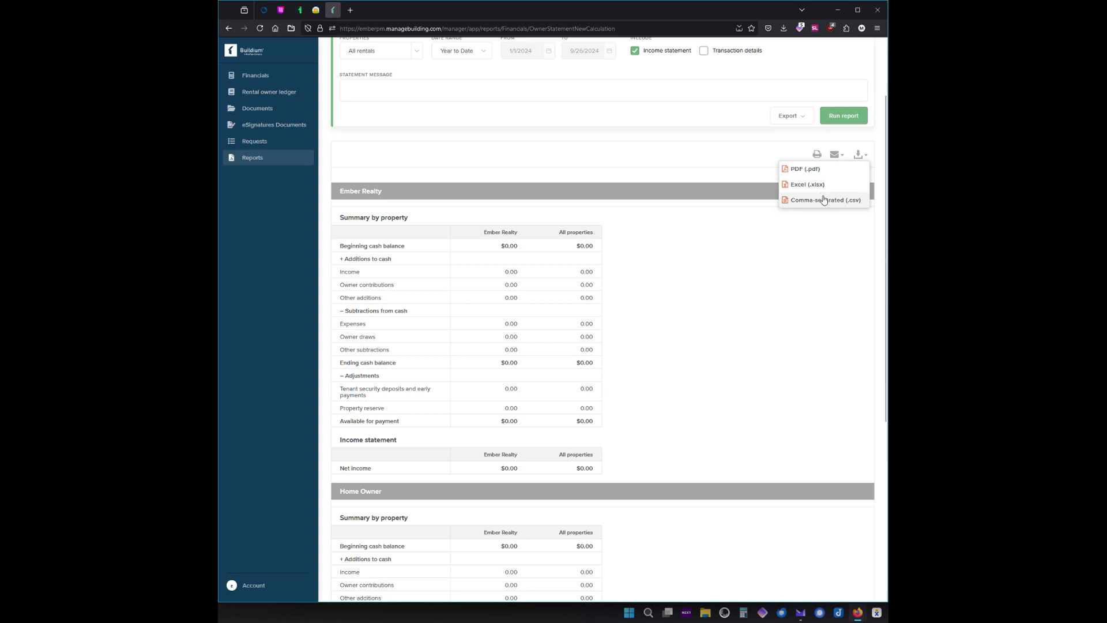
{"action": "left_click", "coordinate": [860, 154]}
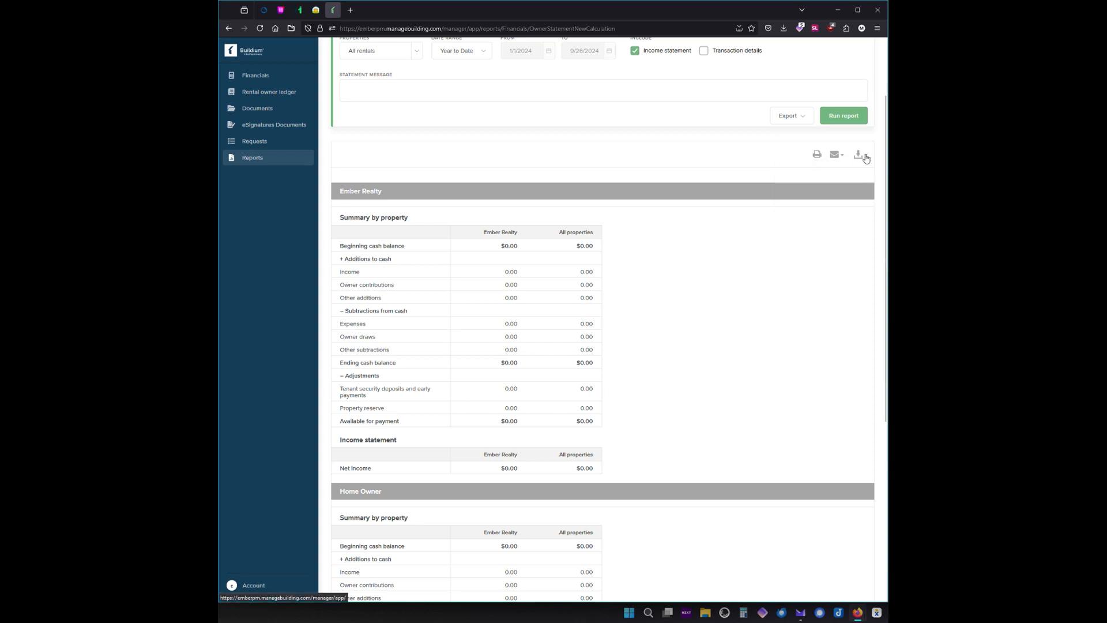
{"action": "left_click", "coordinate": [863, 156]}
{"action": "left_click", "coordinate": [864, 156]}
{"action": "left_click", "coordinate": [863, 153]}
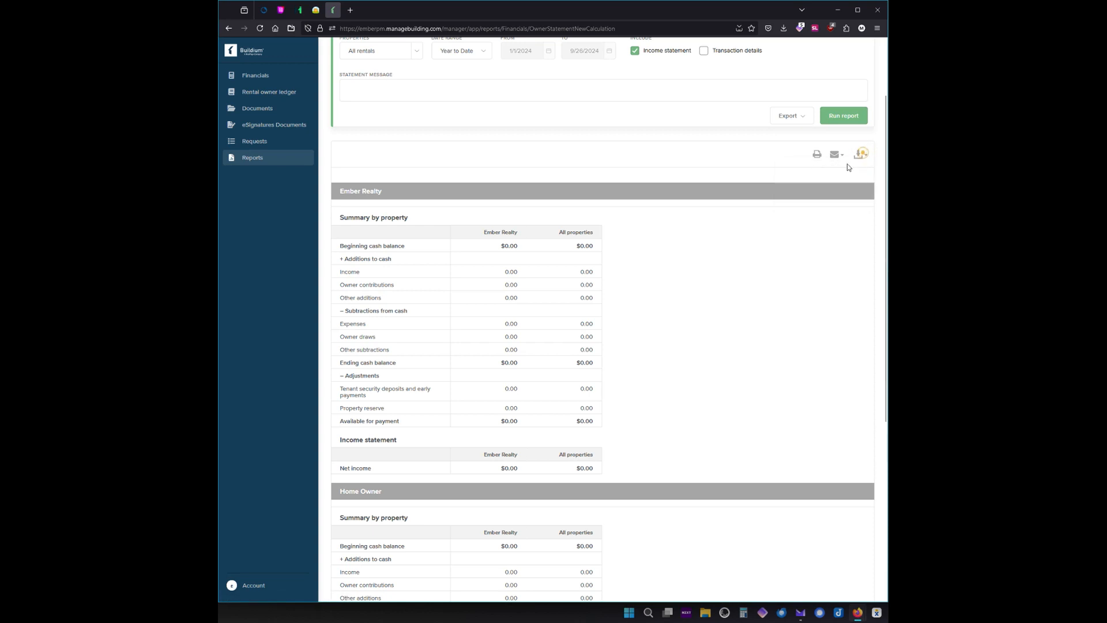
{"action": "left_click", "coordinate": [798, 169]}
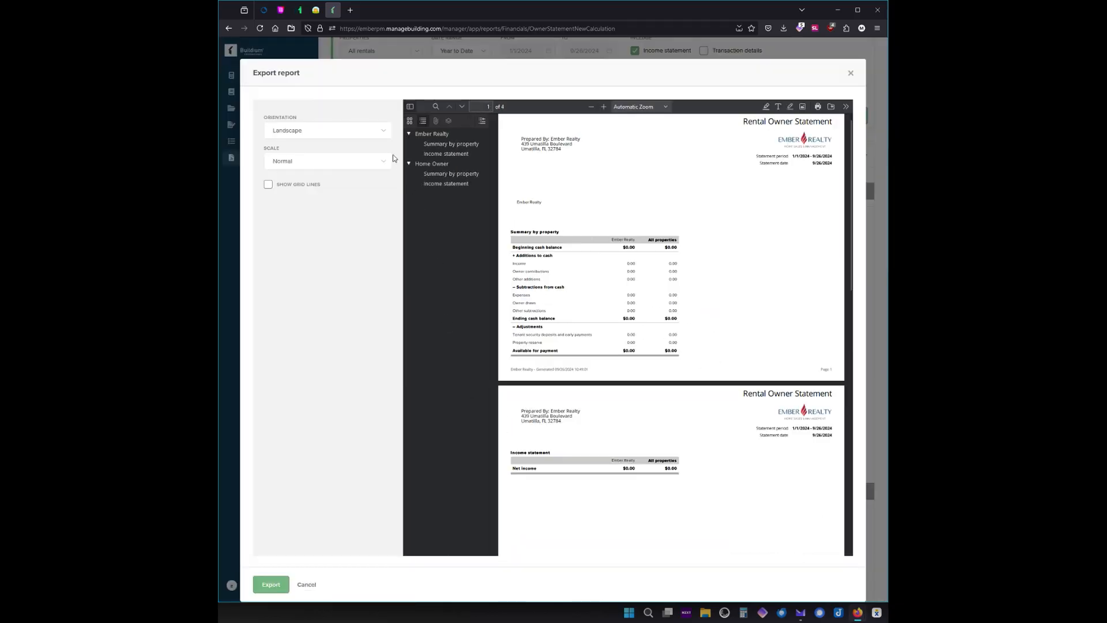
Switch the statement PDF to Portrait orientation, review its pages, then close the Export report dialog.
{"action": "left_click", "coordinate": [383, 130]}
{"action": "left_click", "coordinate": [324, 156]}
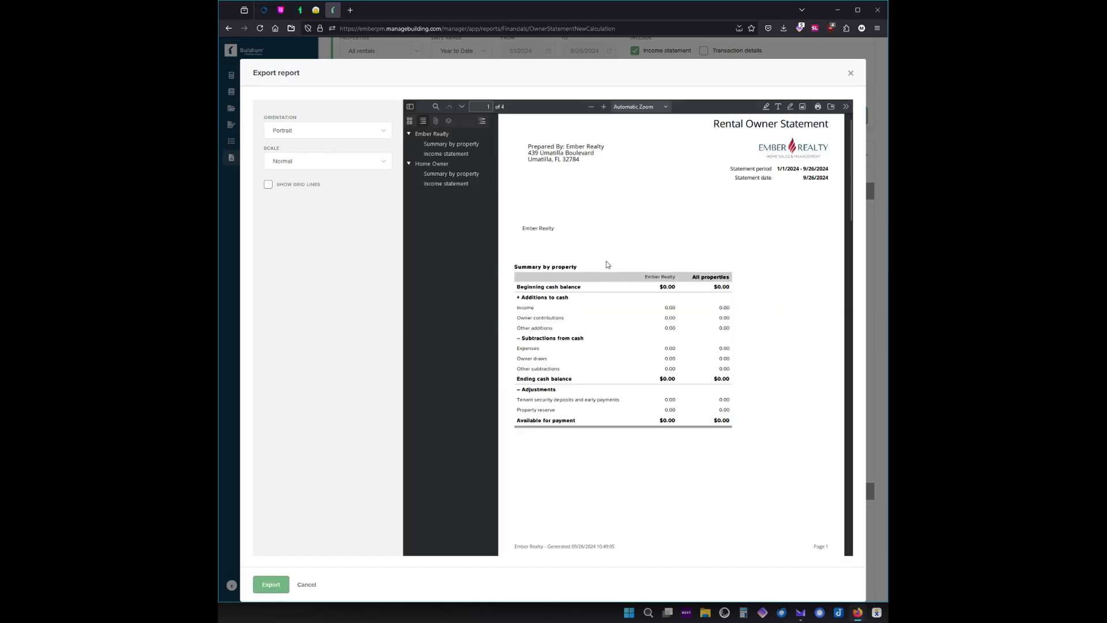
{"action": "scroll", "coordinate": [607, 264], "scroll_direction": "down", "scroll_amount": 10}
{"action": "scroll", "coordinate": [609, 270], "scroll_direction": "up", "scroll_amount": 5}
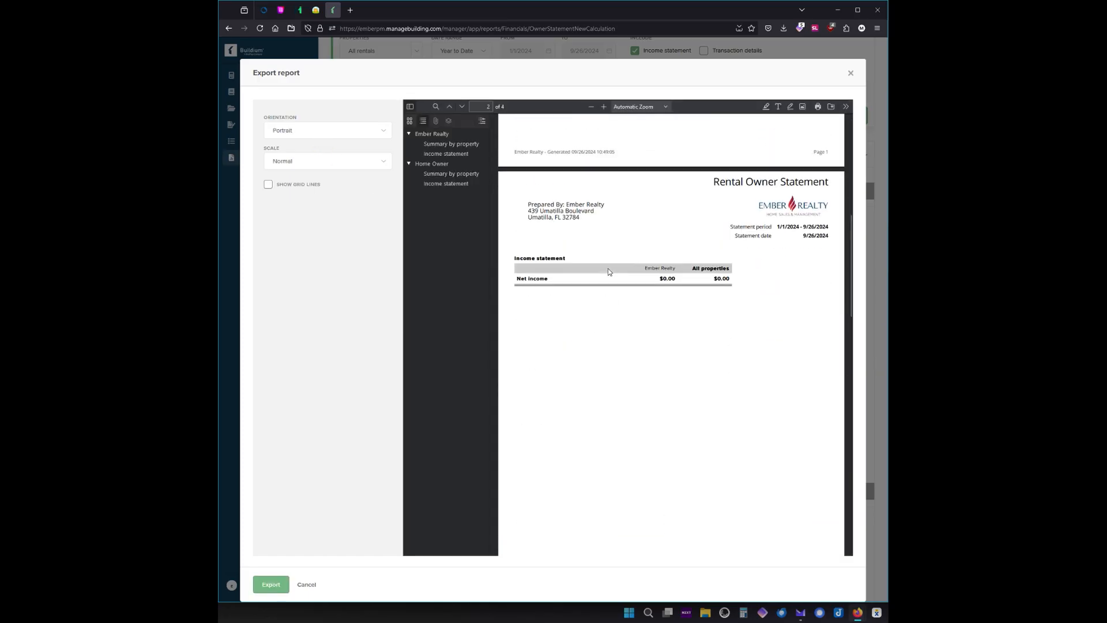
{"action": "scroll", "coordinate": [608, 268], "scroll_direction": "up", "scroll_amount": 5}
{"action": "left_click", "coordinate": [850, 74]}
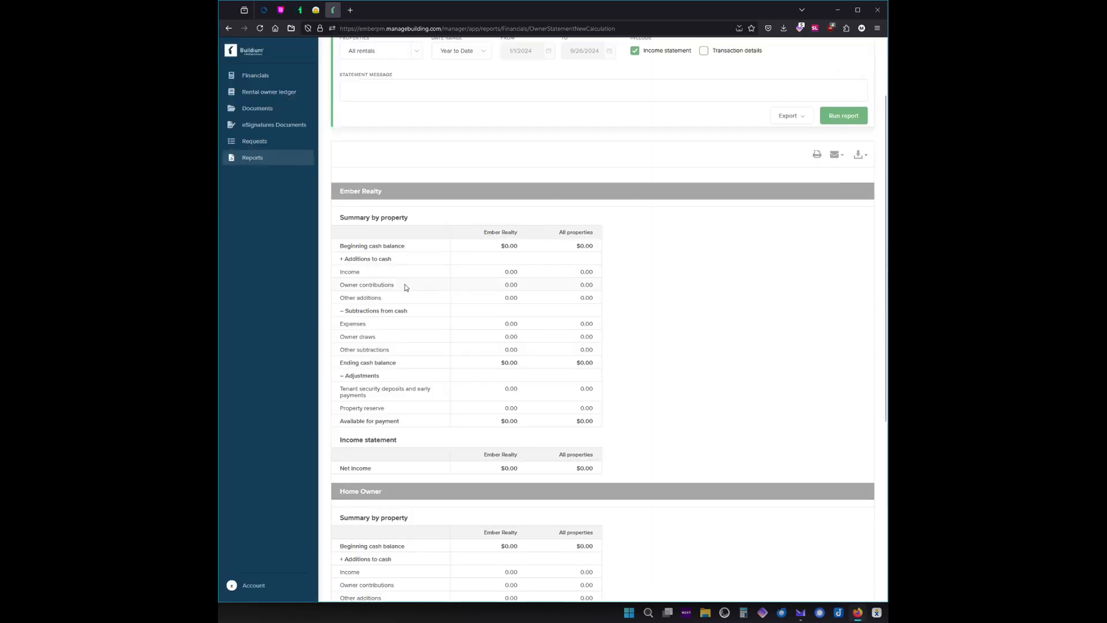
Go back to Financials to see the $500.00 Property Reserve contribution request.
{"action": "scroll", "coordinate": [404, 285], "scroll_direction": "up", "scroll_amount": 2}
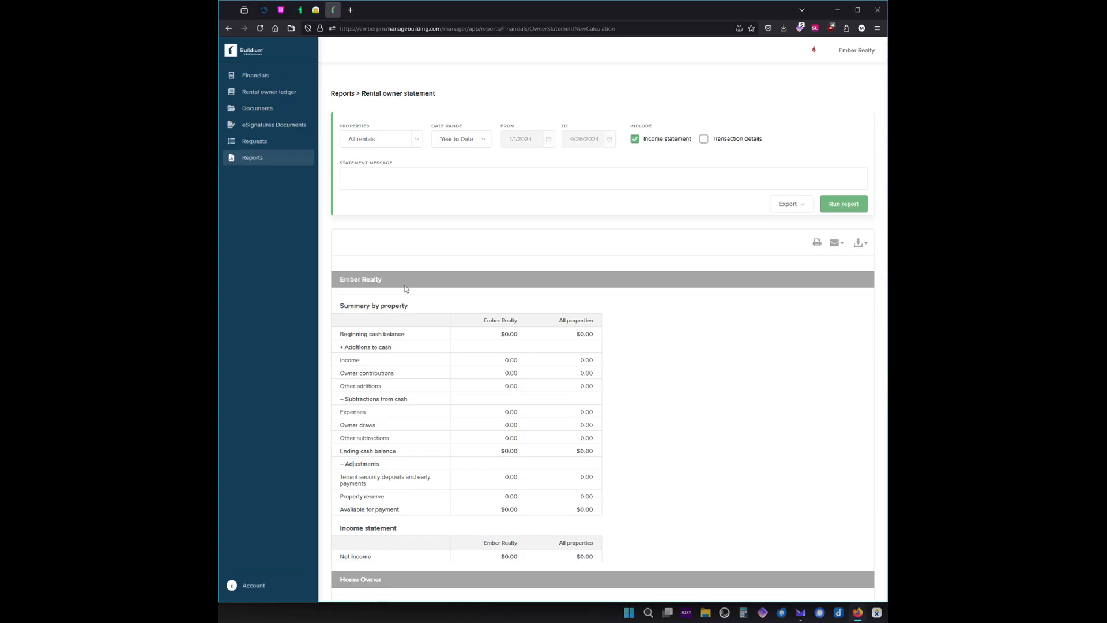
{"action": "left_click", "coordinate": [255, 76]}
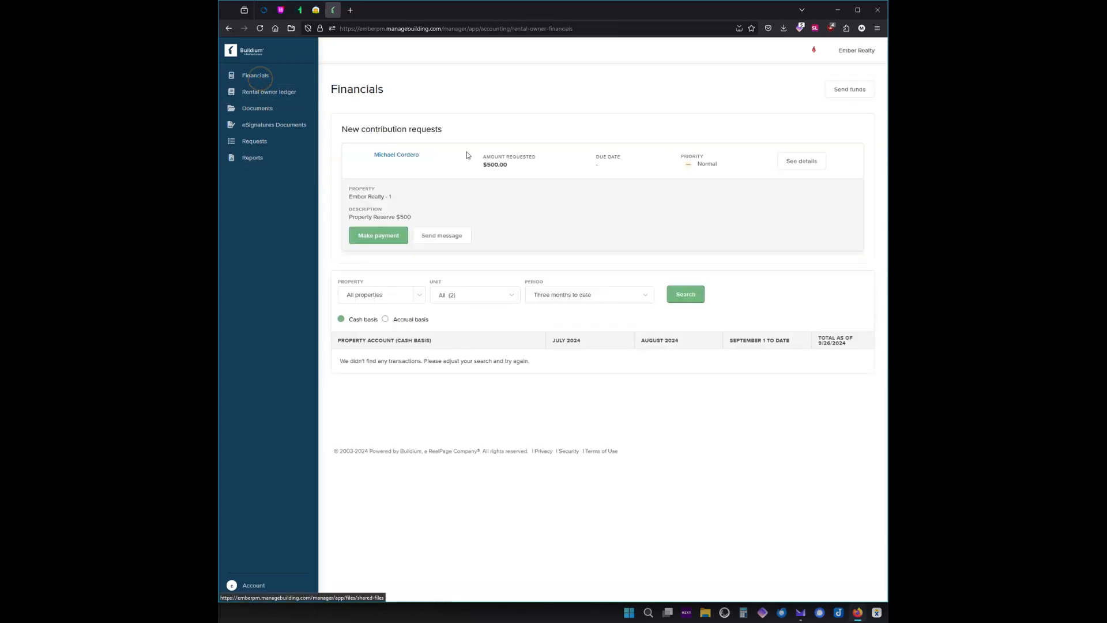